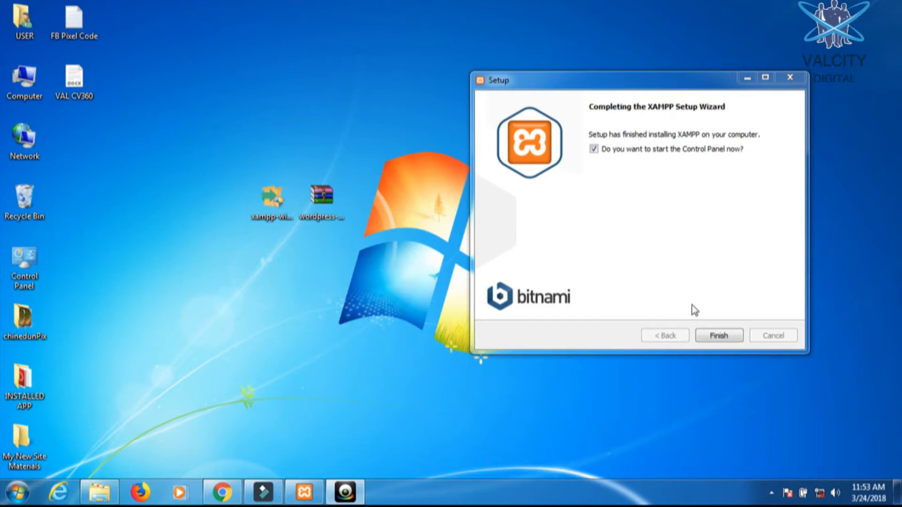
- Bring the XAMPP Setup Wizard's completion page forward, with 'start the Control Panel now' still ticked
{"action": "left_click", "coordinate": [719, 341]}
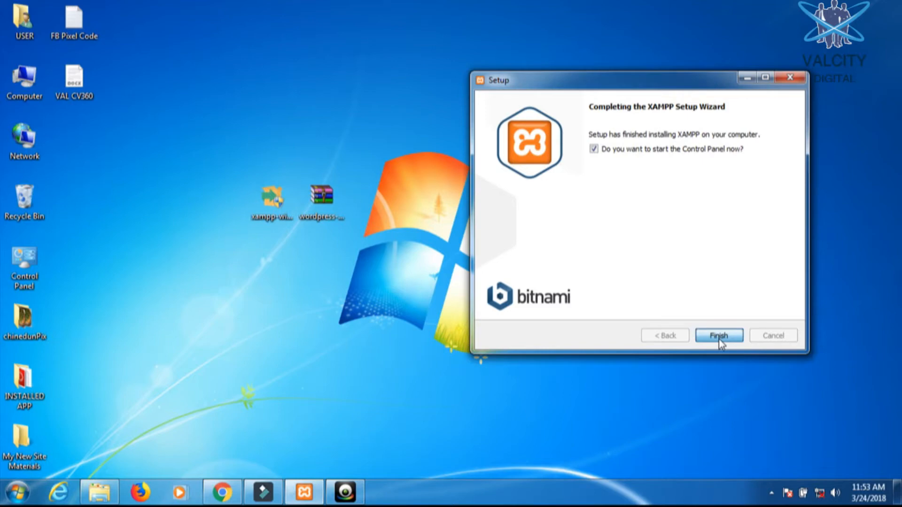
- Finish the wizard, keep English (US flag) as the language, and open the XAMPP Control Panel
{"action": "left_click", "coordinate": [720, 341]}
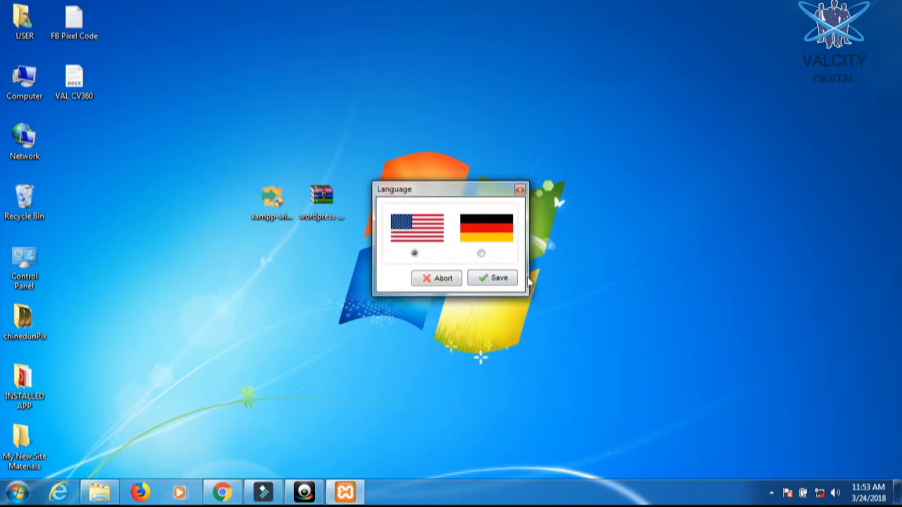
{"action": "left_click", "coordinate": [499, 279]}
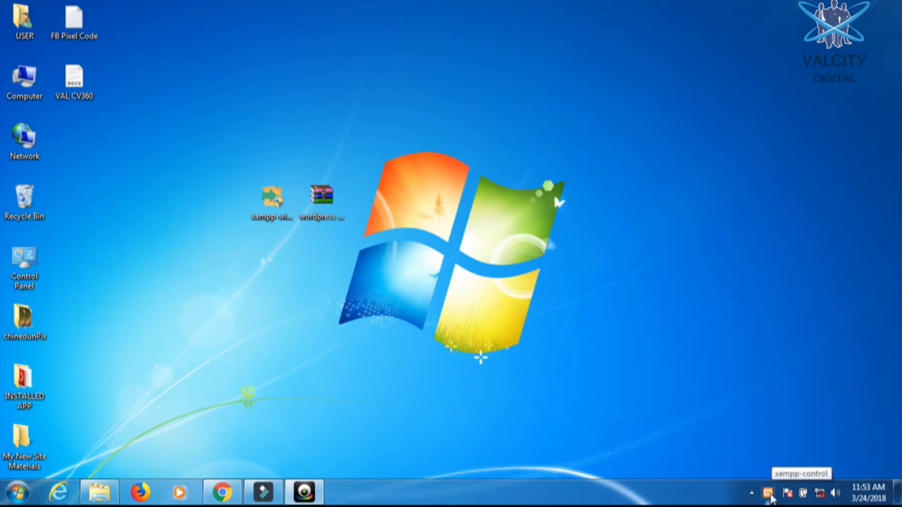
{"action": "left_click", "coordinate": [768, 497]}
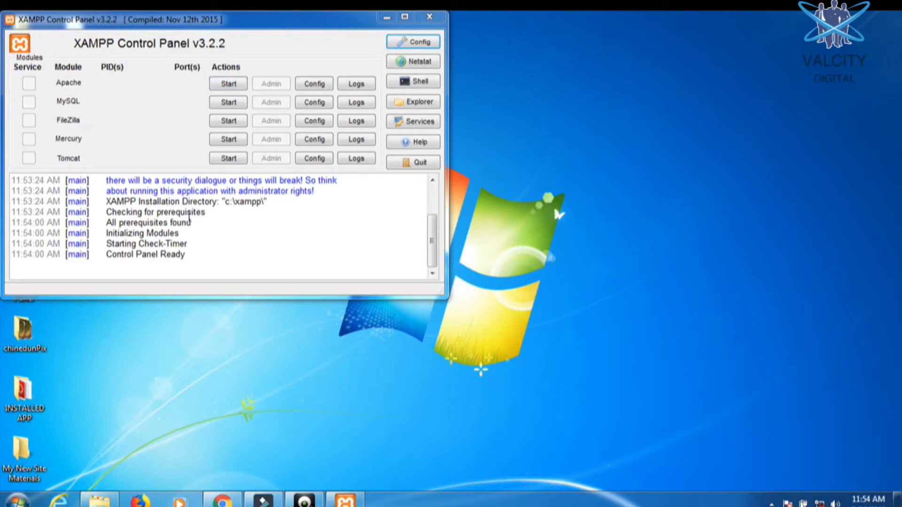
- Start the Apache and MySQL modules in the XAMPP Control Panel
{"action": "left_click", "coordinate": [241, 86]}
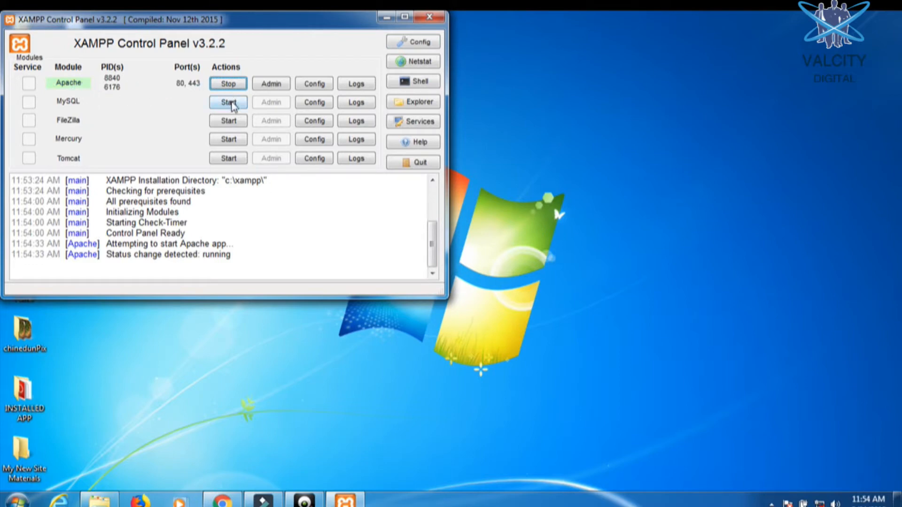
{"action": "left_click", "coordinate": [230, 102]}
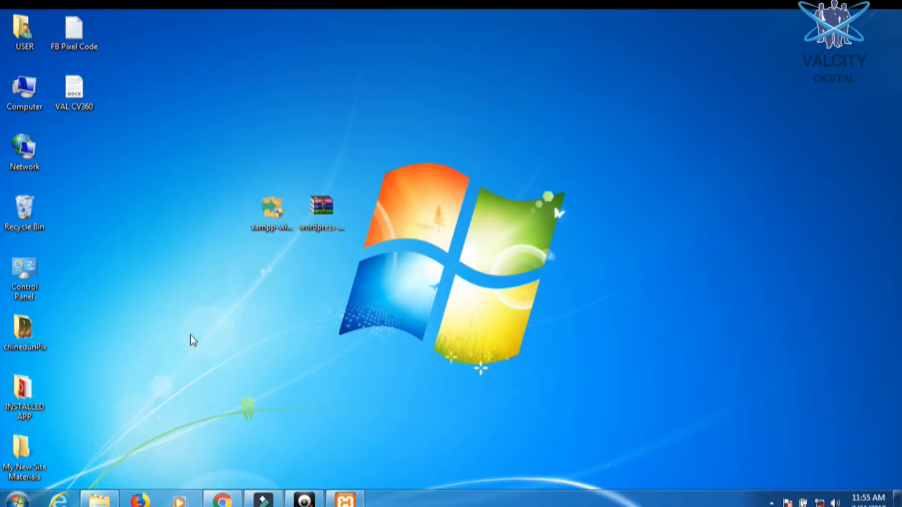
- Delete the leftover xampp-win32-7.1.11-0-VC14-installer folder from Local Disk (C:)
{"action": "left_click", "coordinate": [98, 501]}
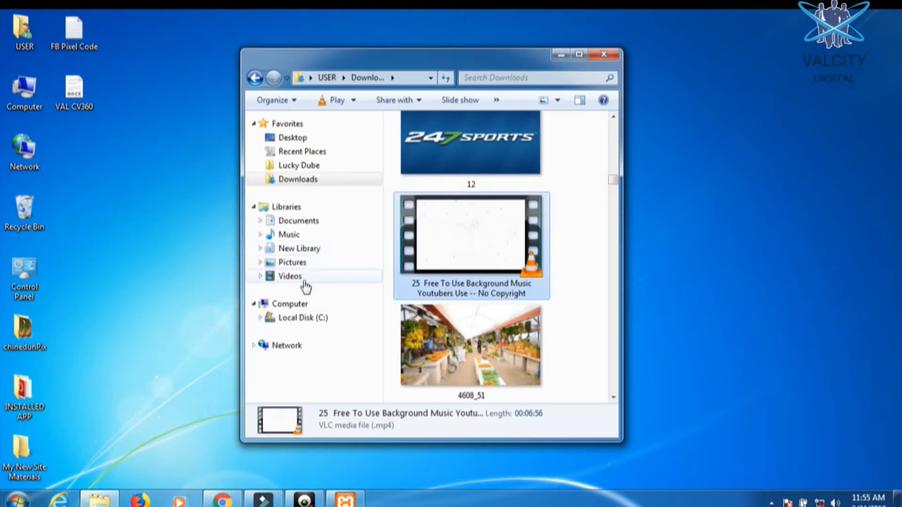
{"action": "left_click", "coordinate": [291, 320]}
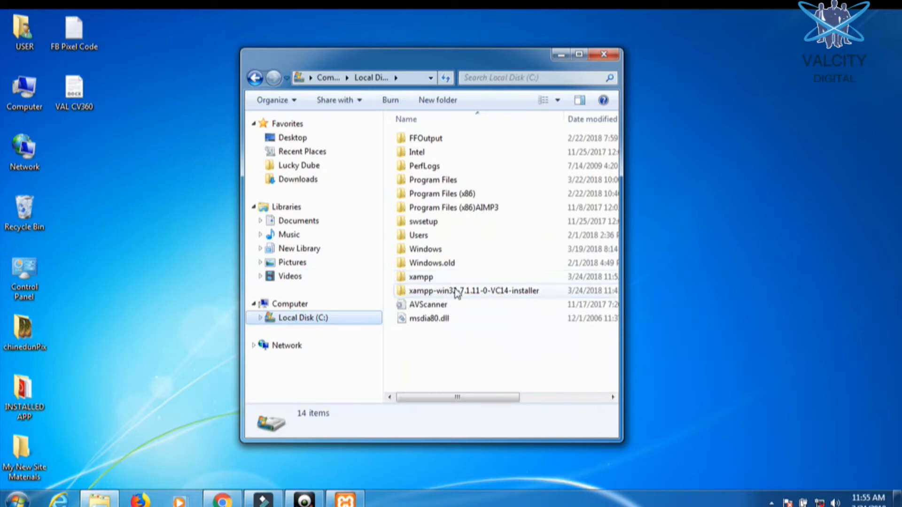
{"action": "double_click", "coordinate": [433, 293]}
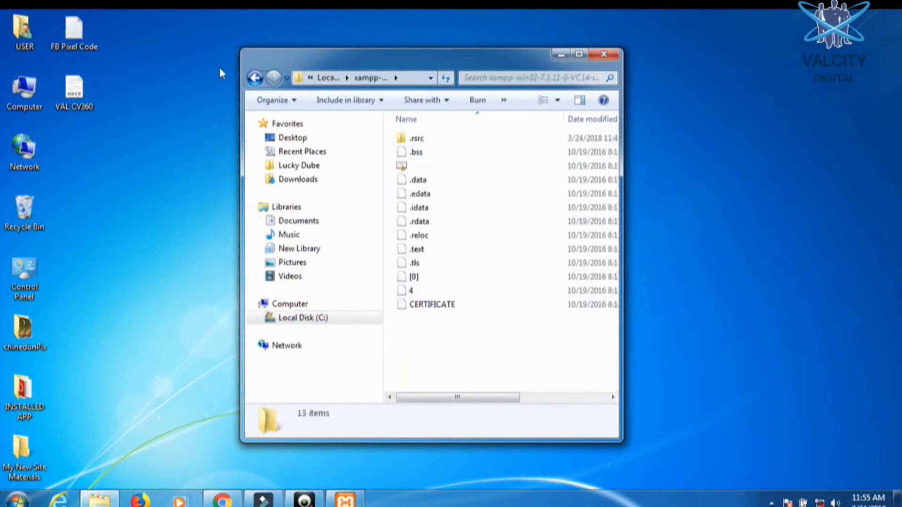
{"action": "left_click", "coordinate": [254, 79]}
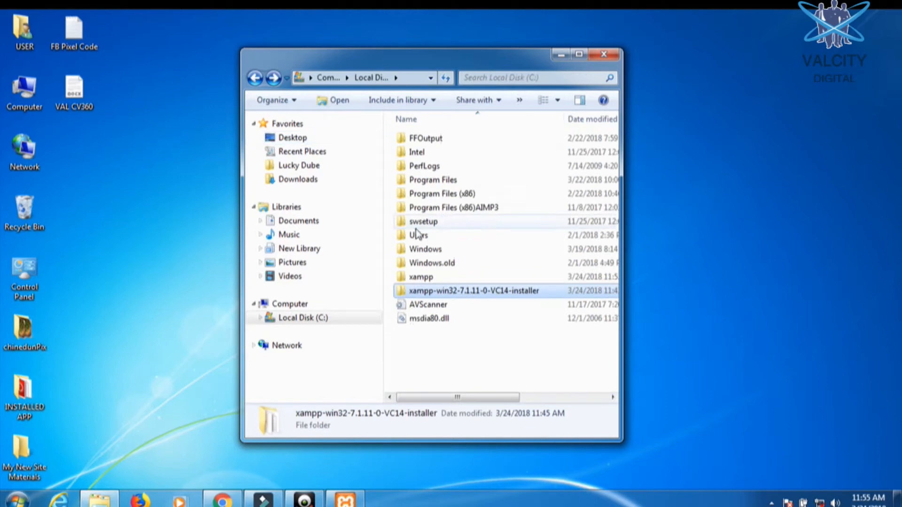
{"action": "double_click", "coordinate": [415, 277]}
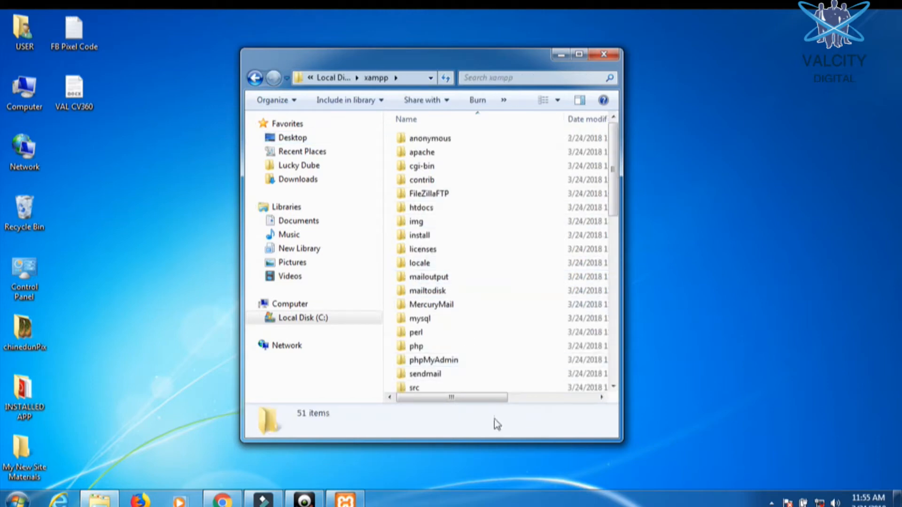
{"action": "left_click", "coordinate": [255, 79]}
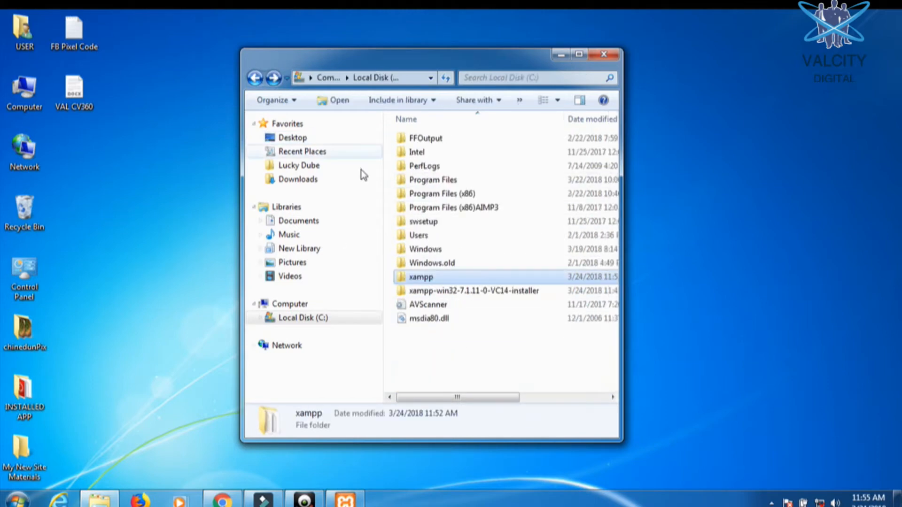
{"action": "left_click", "coordinate": [440, 294]}
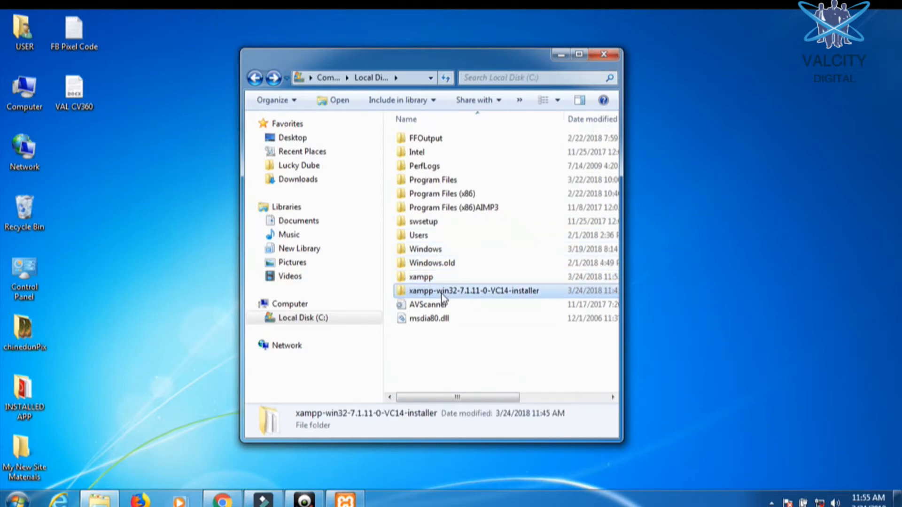
{"action": "key", "text": "Delete"}
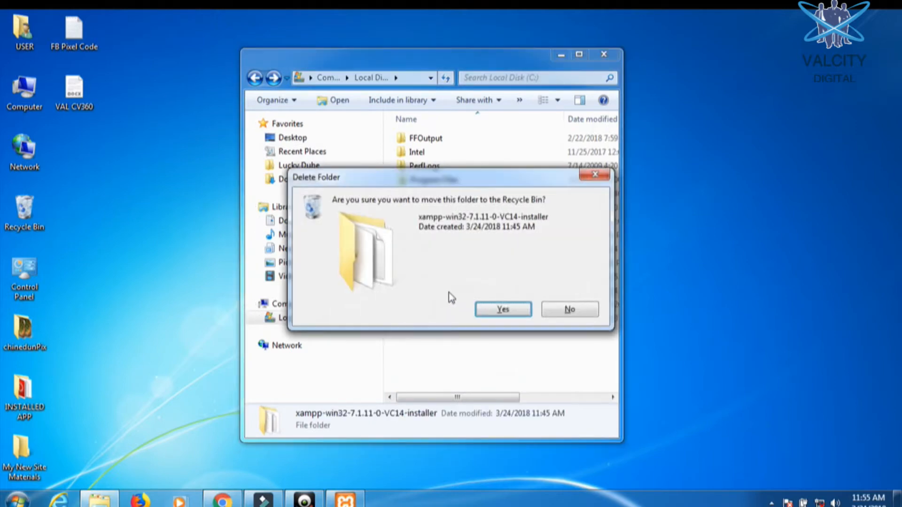
{"action": "left_click", "coordinate": [480, 308]}
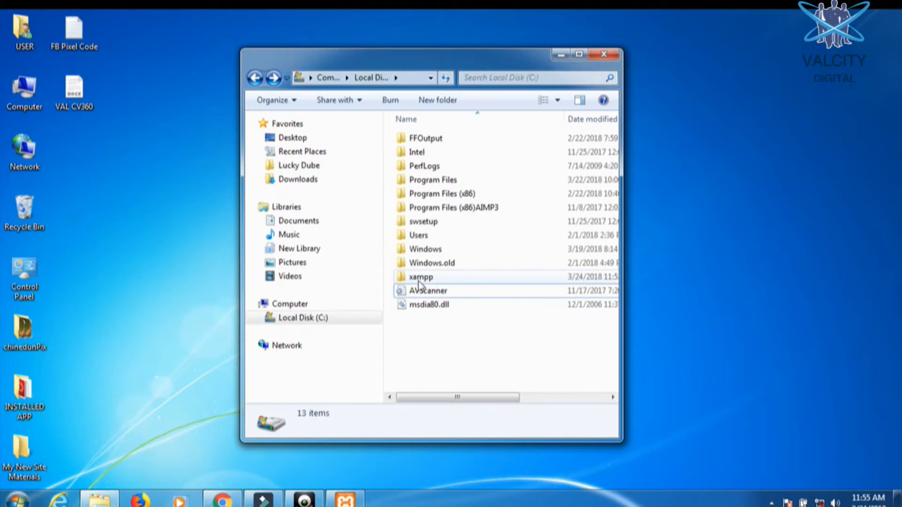
- Navigate Explorer to the C:\xampp\htdocs folder
{"action": "double_click", "coordinate": [421, 277]}
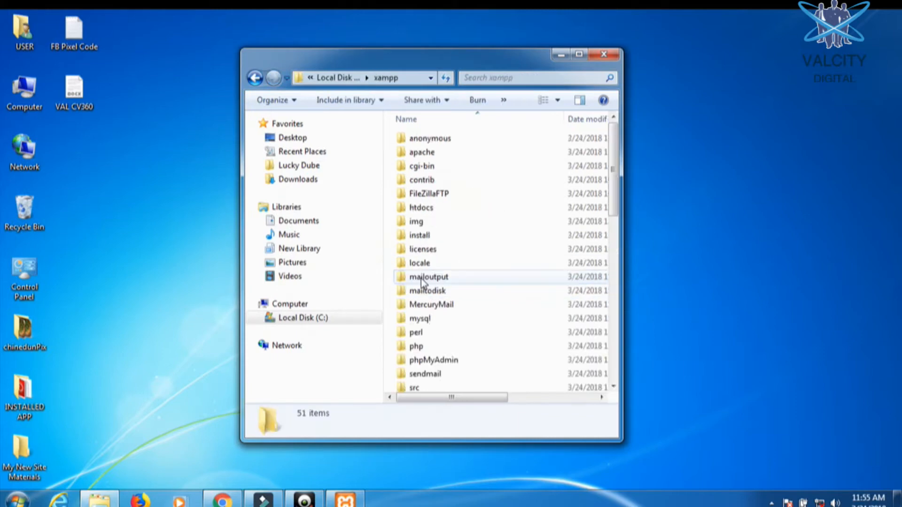
{"action": "double_click", "coordinate": [437, 208]}
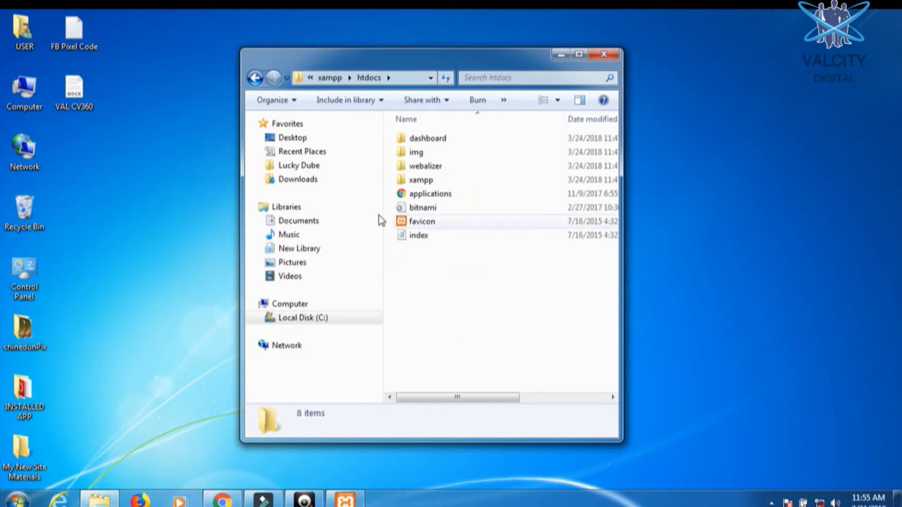
{"action": "left_click", "coordinate": [254, 79]}
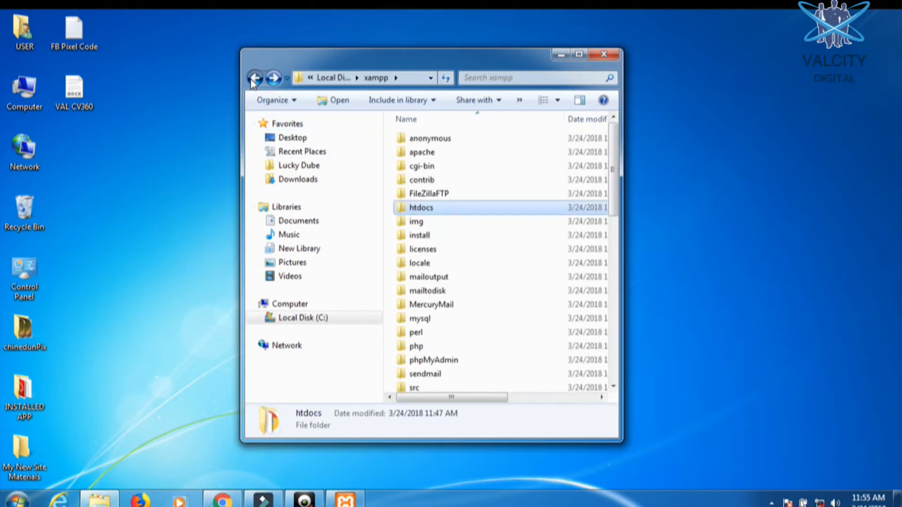
{"action": "left_click", "coordinate": [254, 78]}
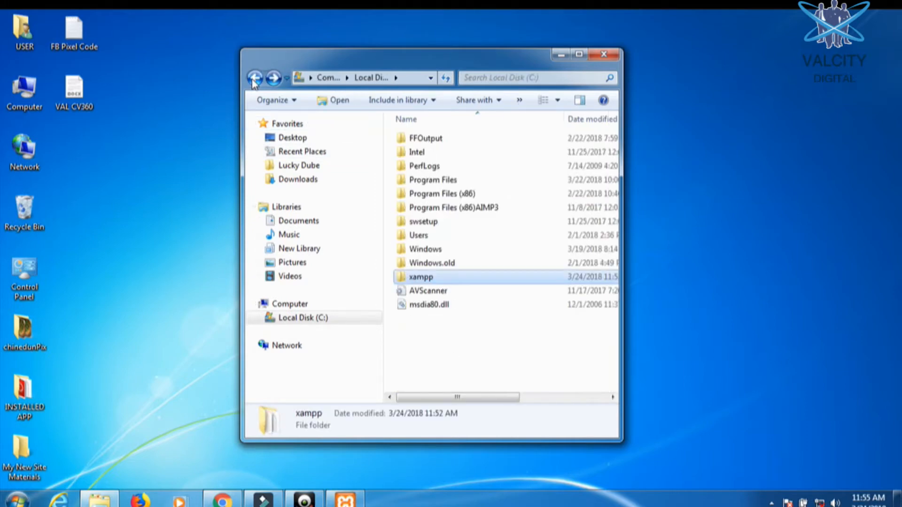
{"action": "left_click", "coordinate": [254, 79]}
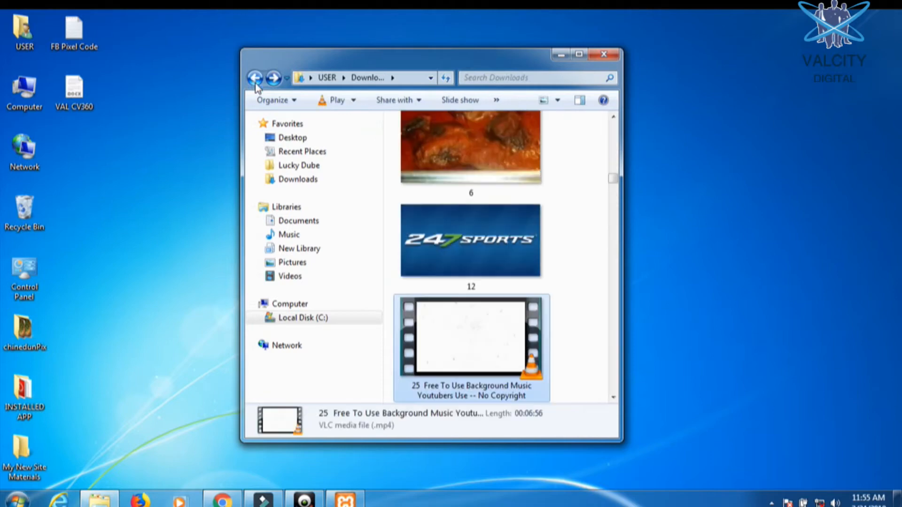
{"action": "left_click", "coordinate": [307, 323]}
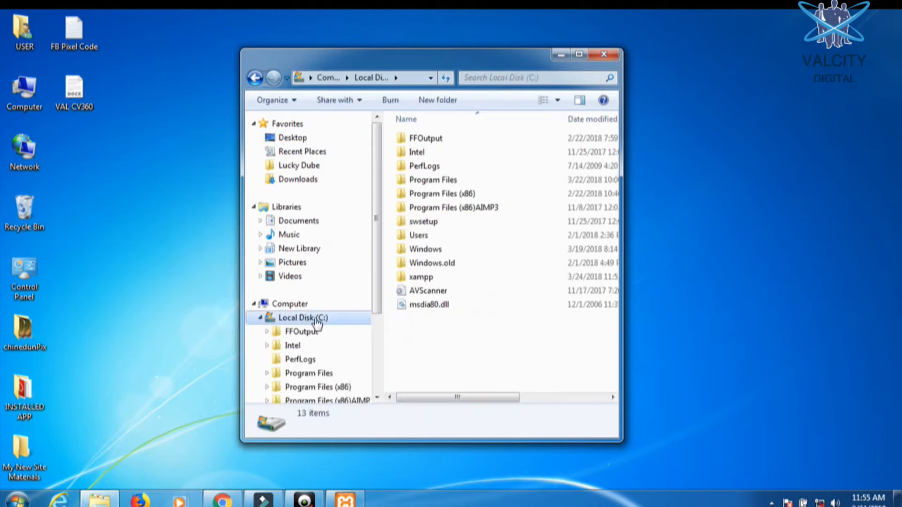
{"action": "double_click", "coordinate": [435, 278]}
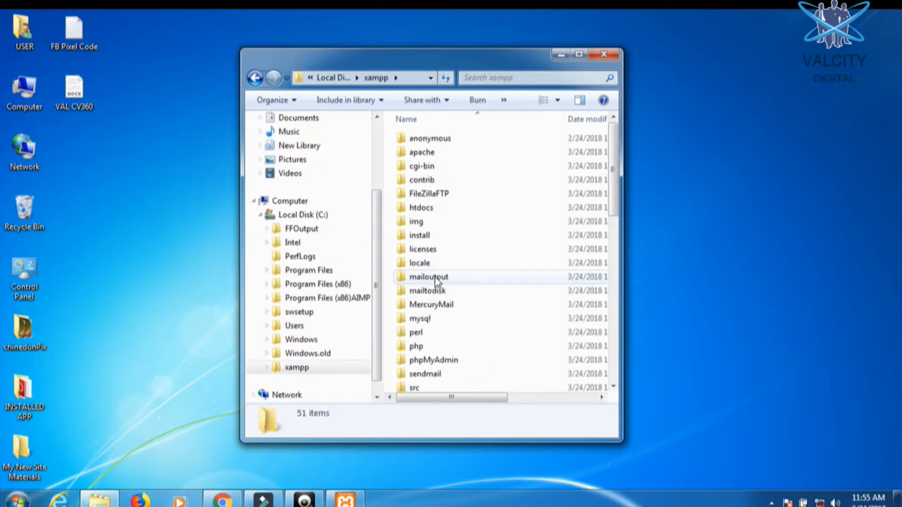
{"action": "double_click", "coordinate": [421, 210]}
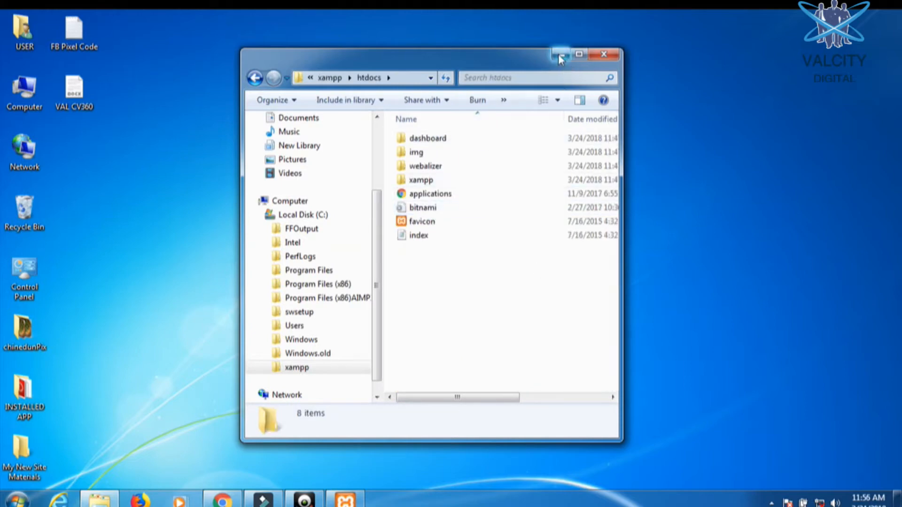
- Open the 7-Zip Extract dialog for the wordpress-4.9 archive on the desktop
{"action": "left_click_drag", "start_coordinate": [473, 57], "coordinate": [684, 42]}
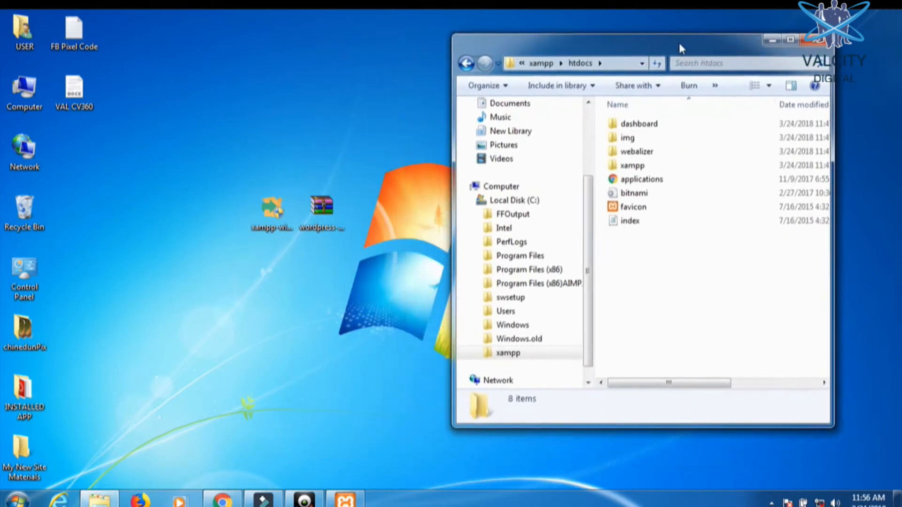
{"action": "right_click", "coordinate": [329, 212]}
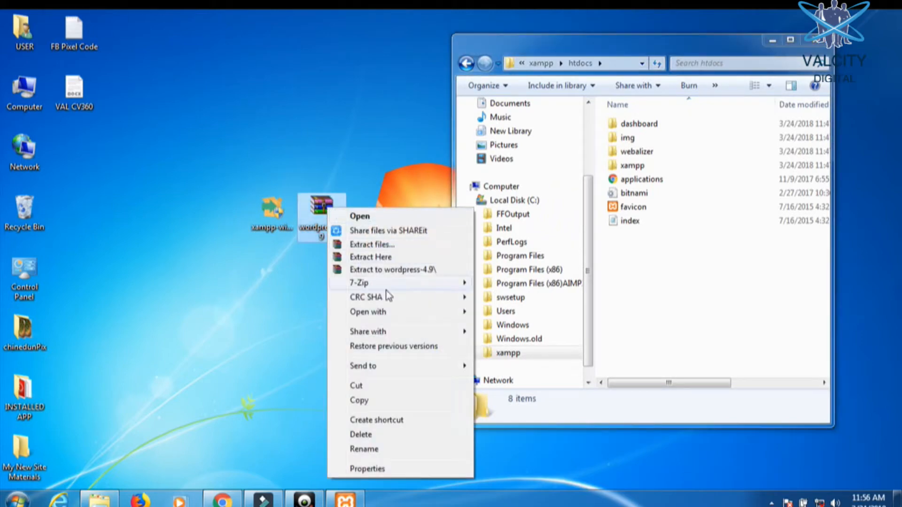
{"action": "mouse_move", "coordinate": [388, 286]}
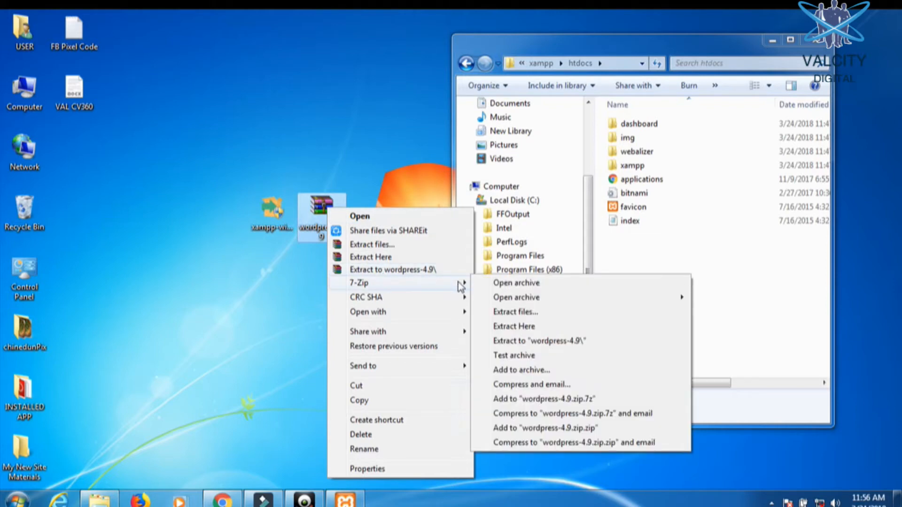
{"action": "left_click", "coordinate": [542, 311]}
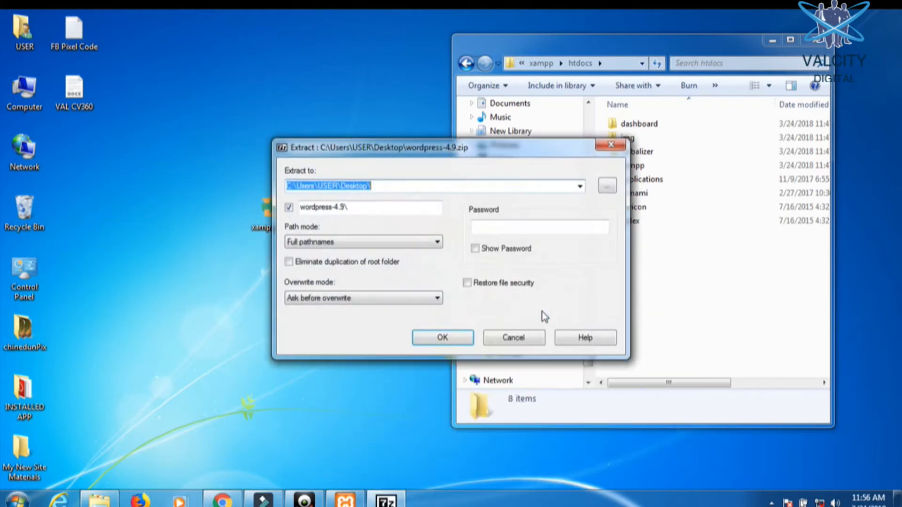
- Set the extraction destination to C:\xampp\htdocs and extract the archive
{"action": "left_click", "coordinate": [607, 186]}
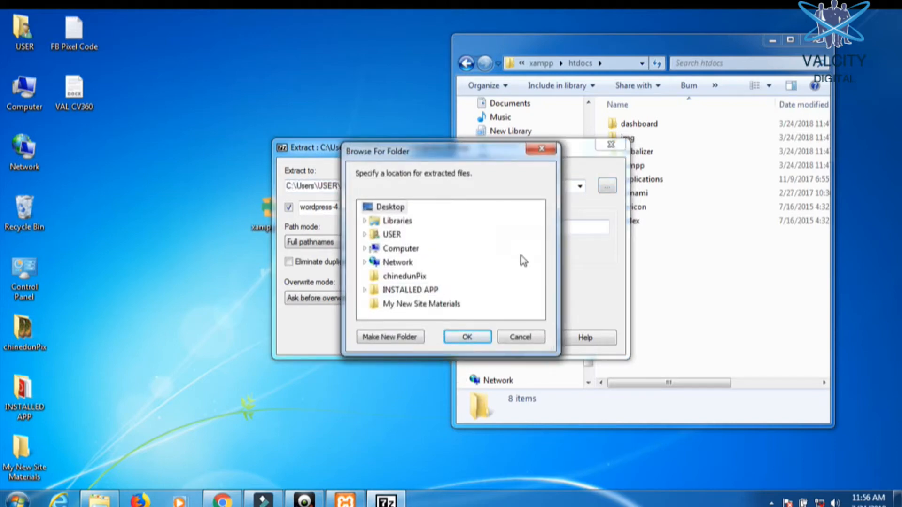
{"action": "double_click", "coordinate": [391, 252]}
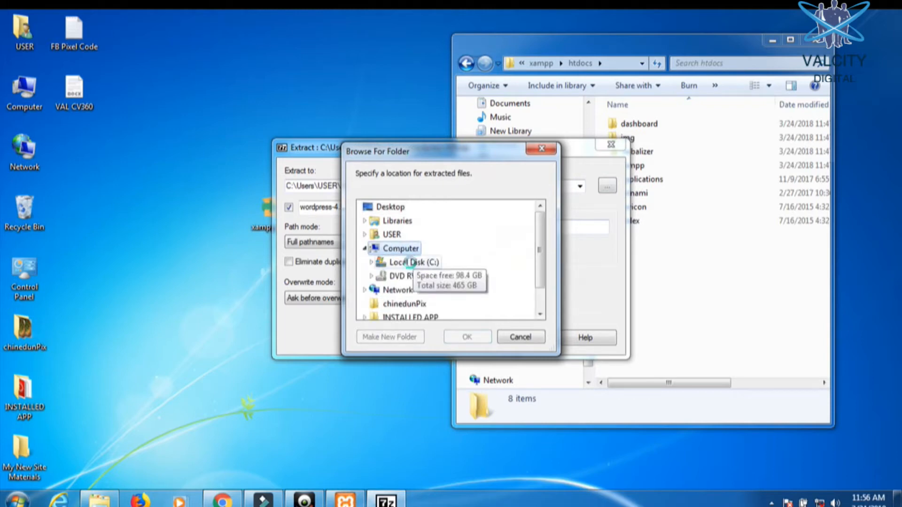
{"action": "double_click", "coordinate": [412, 263]}
{"action": "scroll", "coordinate": [437, 277], "scroll_direction": "down", "scroll_amount": 3}
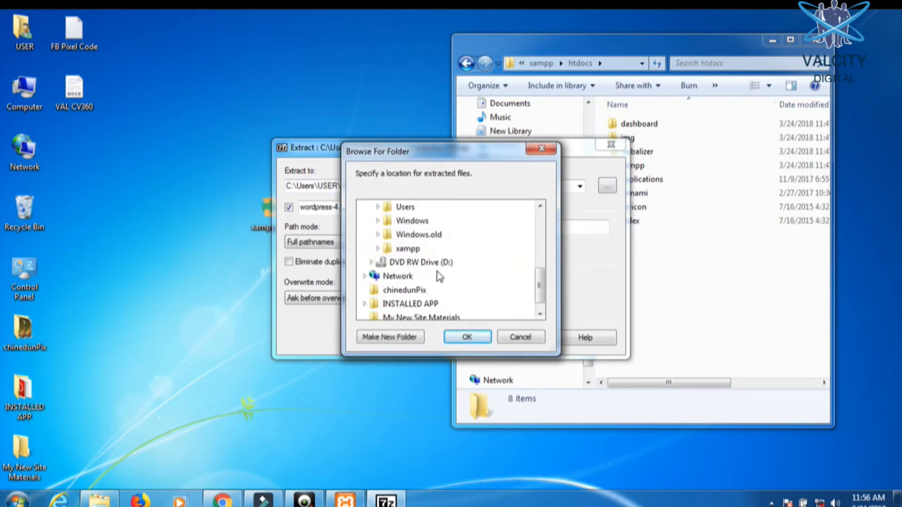
{"action": "double_click", "coordinate": [413, 251]}
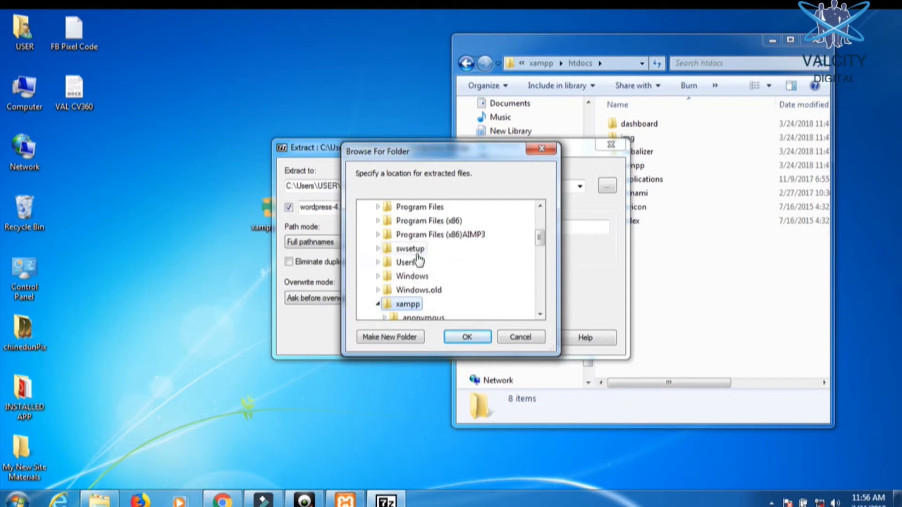
{"action": "scroll", "coordinate": [421, 254], "scroll_direction": "up", "scroll_amount": 1}
{"action": "scroll", "coordinate": [427, 242], "scroll_direction": "down", "scroll_amount": 1}
{"action": "scroll", "coordinate": [428, 242], "scroll_direction": "down", "scroll_amount": 1}
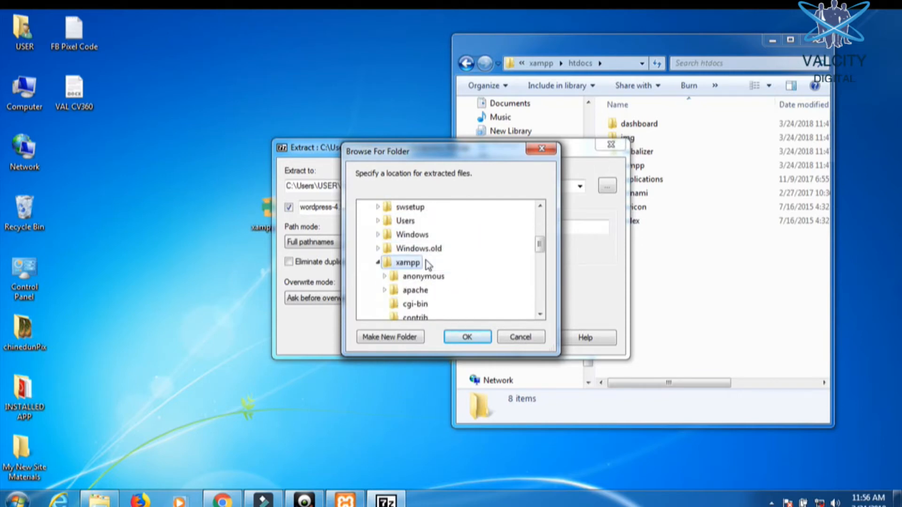
{"action": "scroll", "coordinate": [427, 239], "scroll_direction": "down", "scroll_amount": 2}
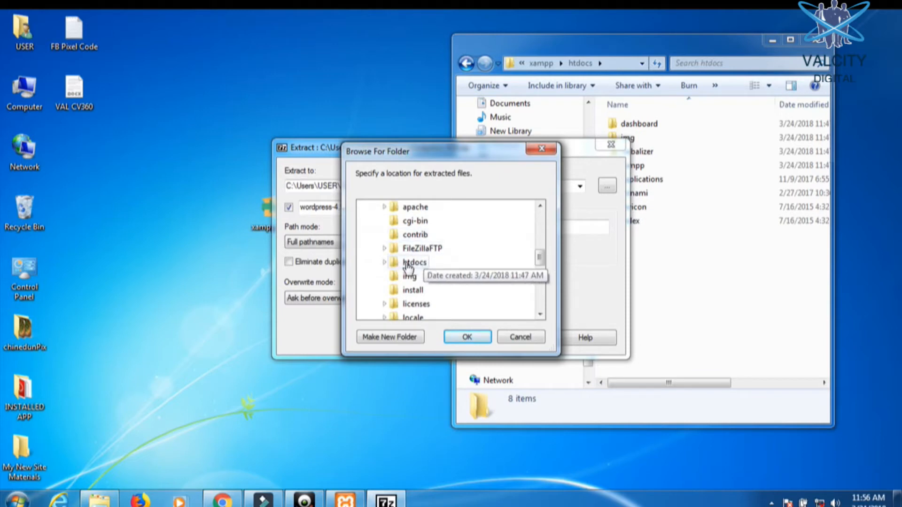
{"action": "left_click", "coordinate": [407, 265]}
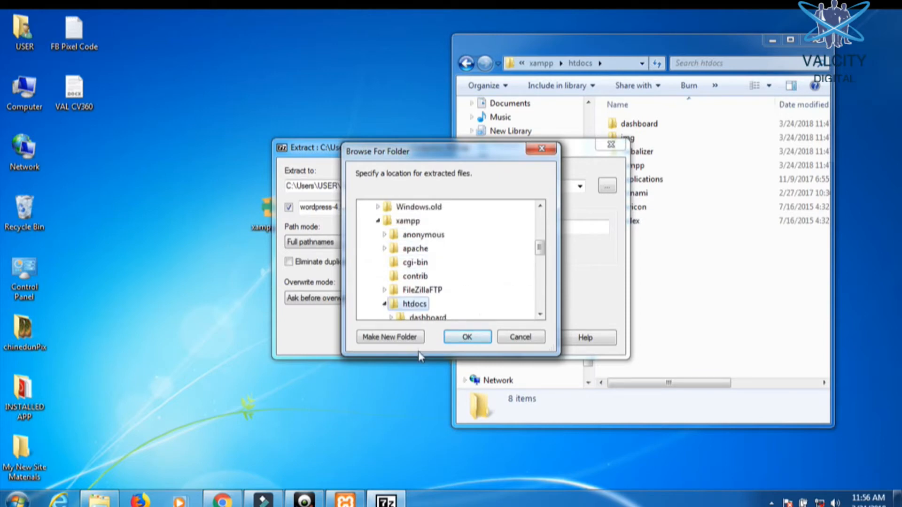
{"action": "left_click", "coordinate": [476, 339]}
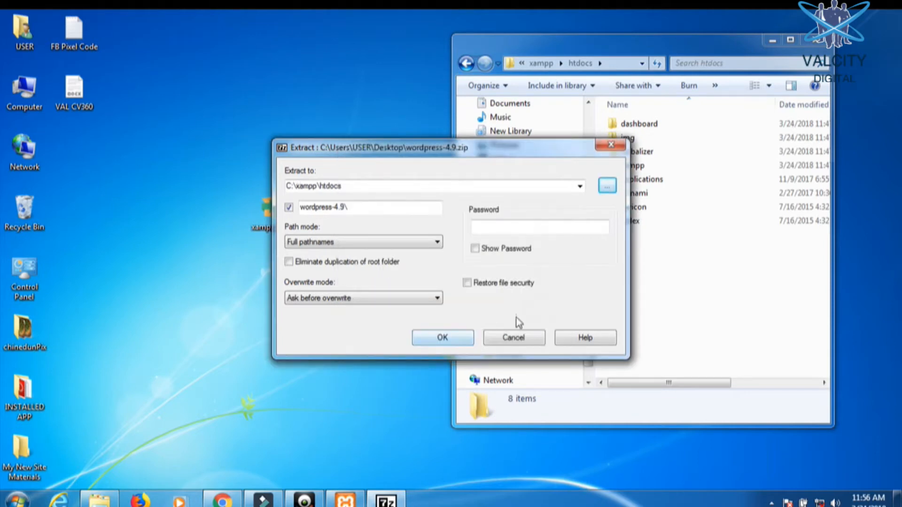
{"action": "left_click", "coordinate": [444, 338]}
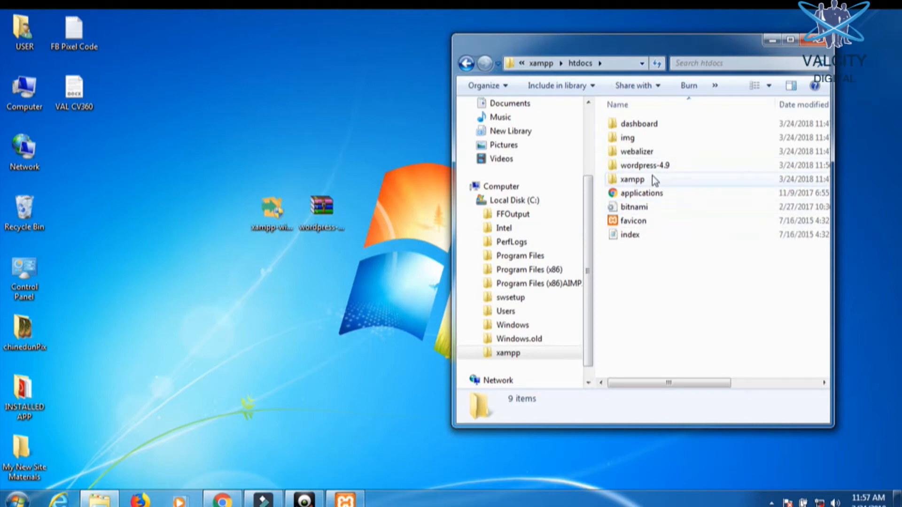
- Check the files in htdocs\wordpress-4.9\wordpress, go back up to xampp, and minimize Explorer
{"action": "left_click", "coordinate": [641, 168]}
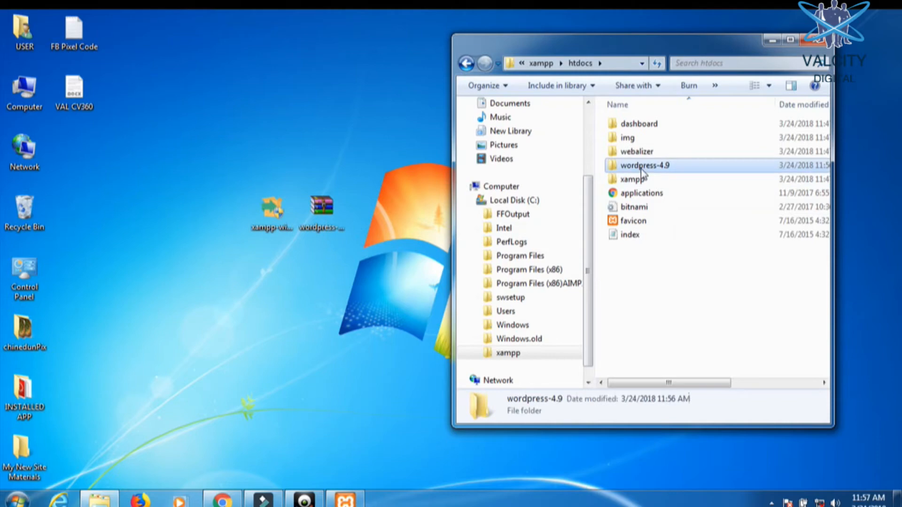
{"action": "double_click", "coordinate": [641, 168]}
{"action": "left_click", "coordinate": [641, 127]}
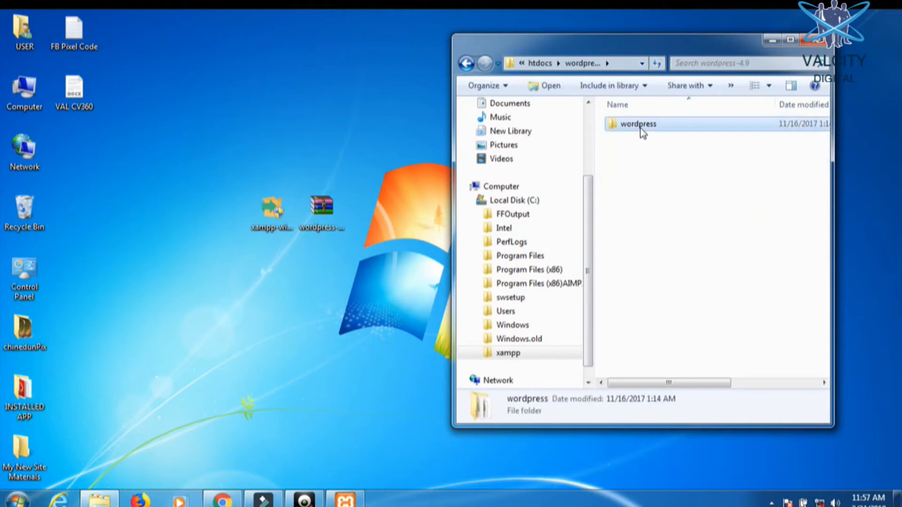
{"action": "double_click", "coordinate": [641, 126]}
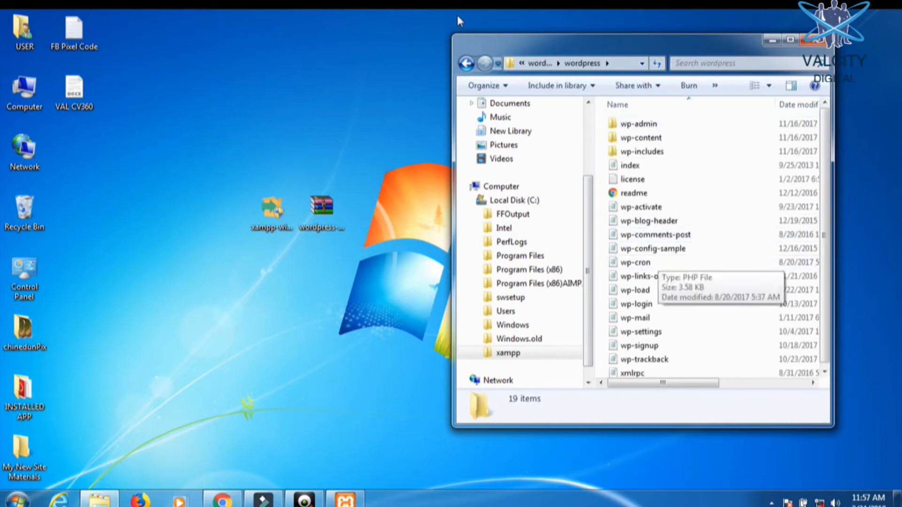
{"action": "left_click", "coordinate": [467, 63]}
{"action": "left_click", "coordinate": [467, 64]}
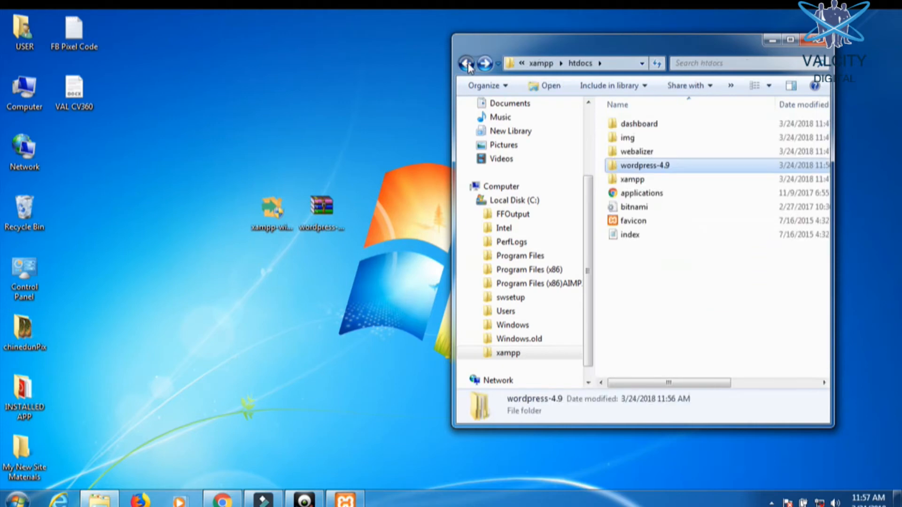
{"action": "left_click", "coordinate": [467, 64]}
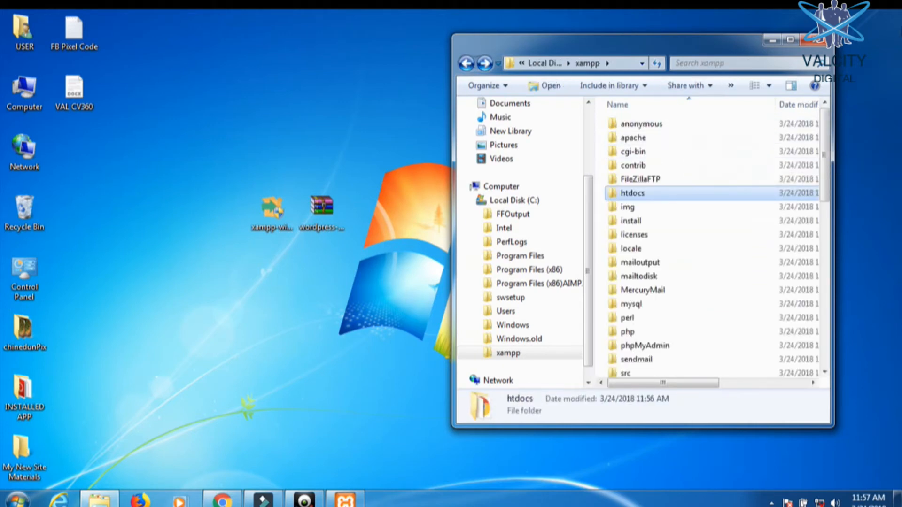
{"action": "left_click", "coordinate": [773, 42]}
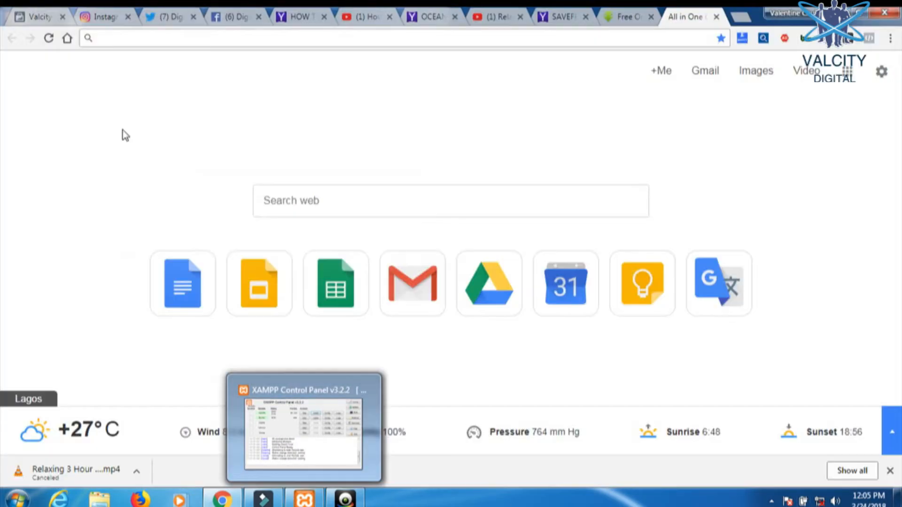
- Minimize the XAMPP Control Panel and load localhost in Chrome
{"action": "mouse_move", "coordinate": [303, 500]}
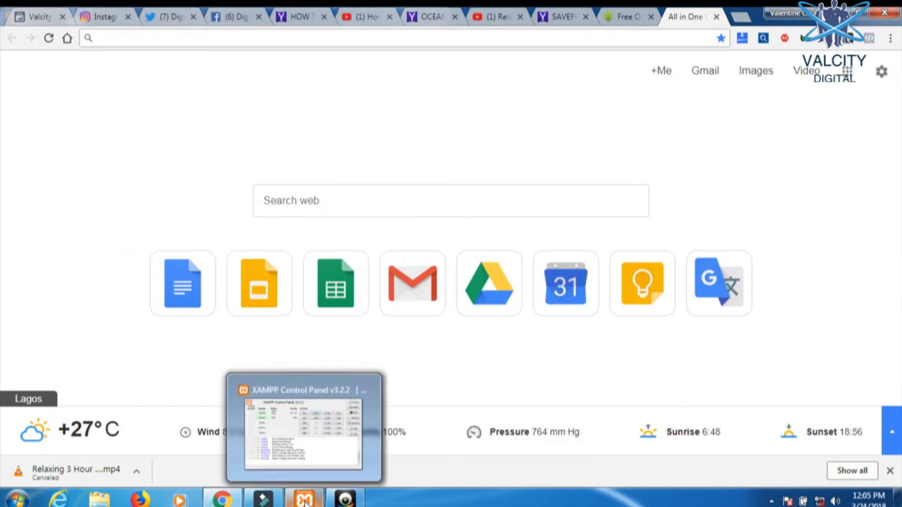
{"action": "left_click", "coordinate": [308, 450]}
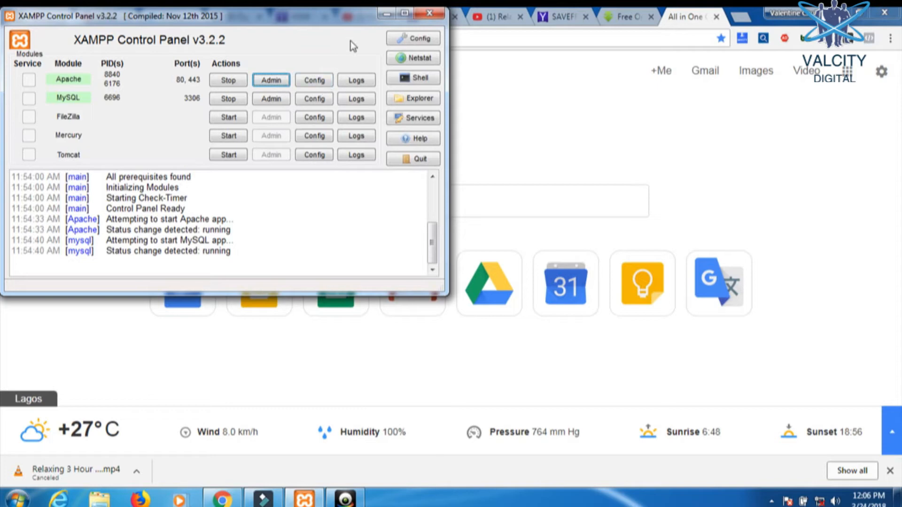
{"action": "left_click", "coordinate": [387, 14]}
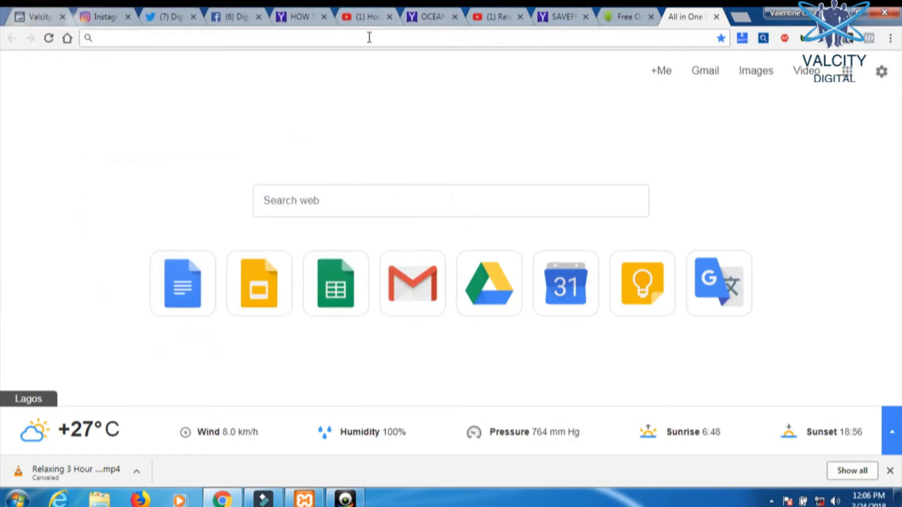
{"action": "type", "text": "l"}
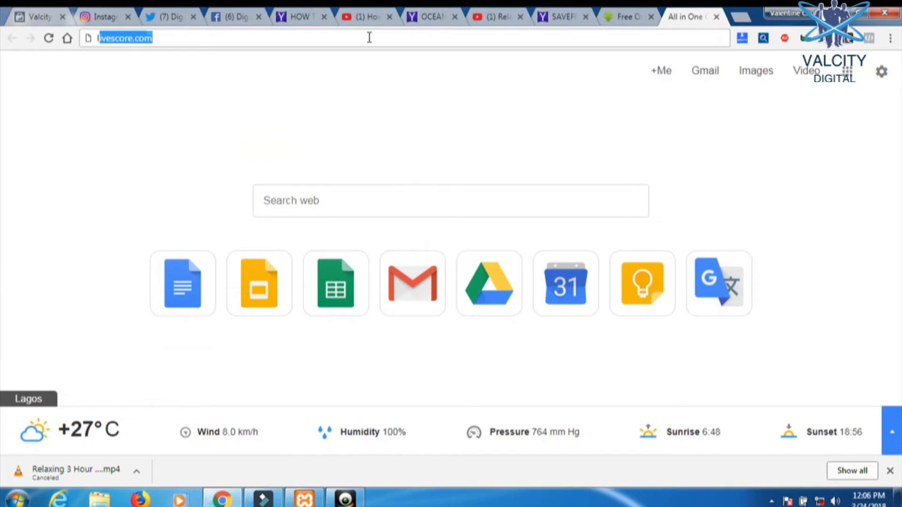
{"action": "type", "text": "ocalhost"}
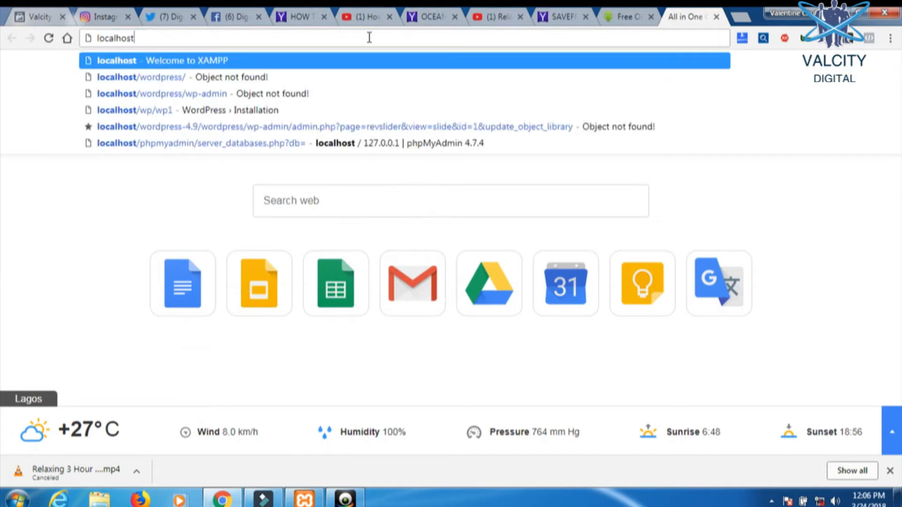
{"action": "key", "text": "Return"}
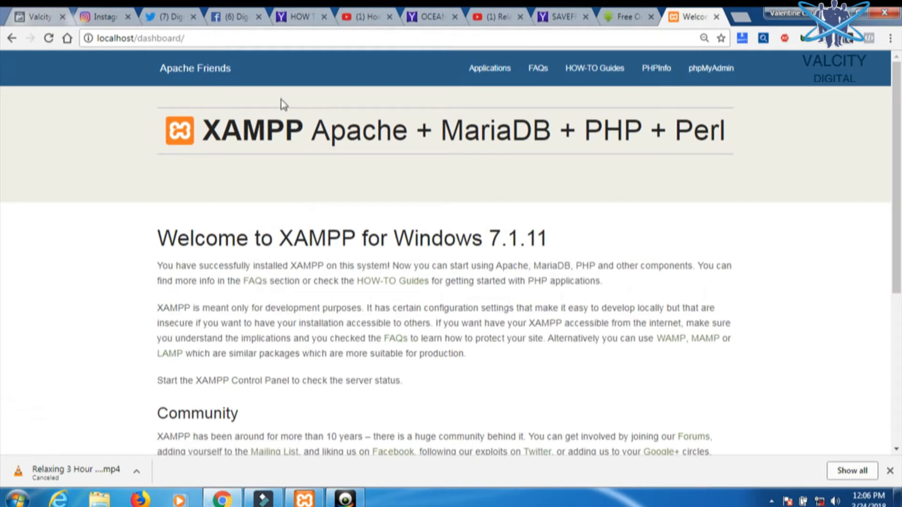
- Go to phpMyAdmin through Apache Admin and the XAMPP welcome page
{"action": "left_click", "coordinate": [303, 501]}
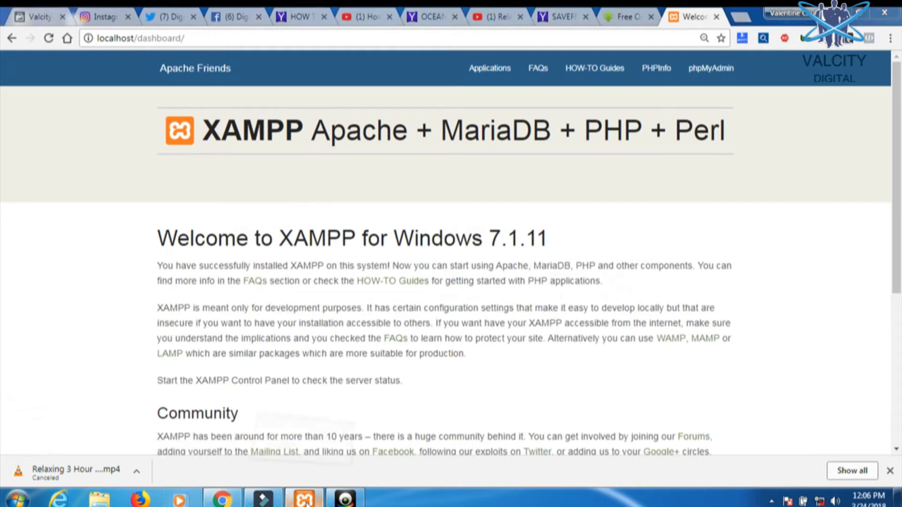
{"action": "left_click", "coordinate": [272, 80]}
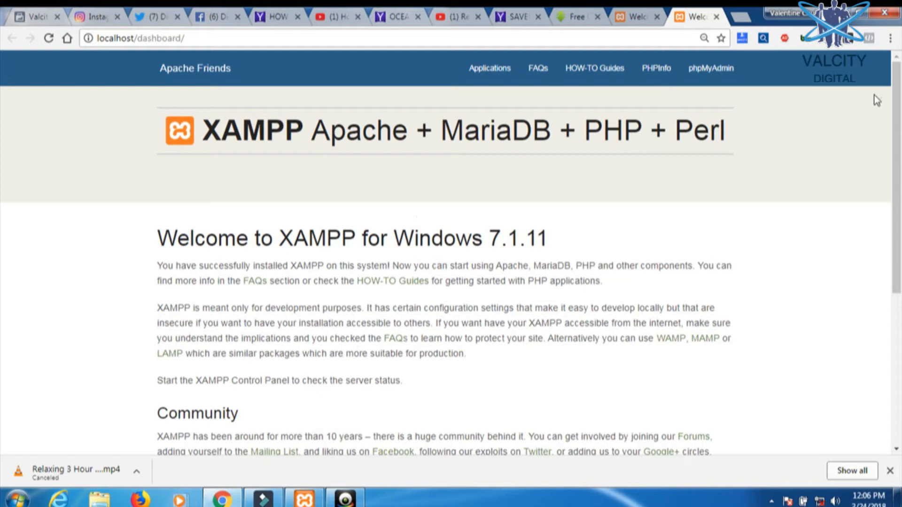
{"action": "left_click", "coordinate": [697, 73]}
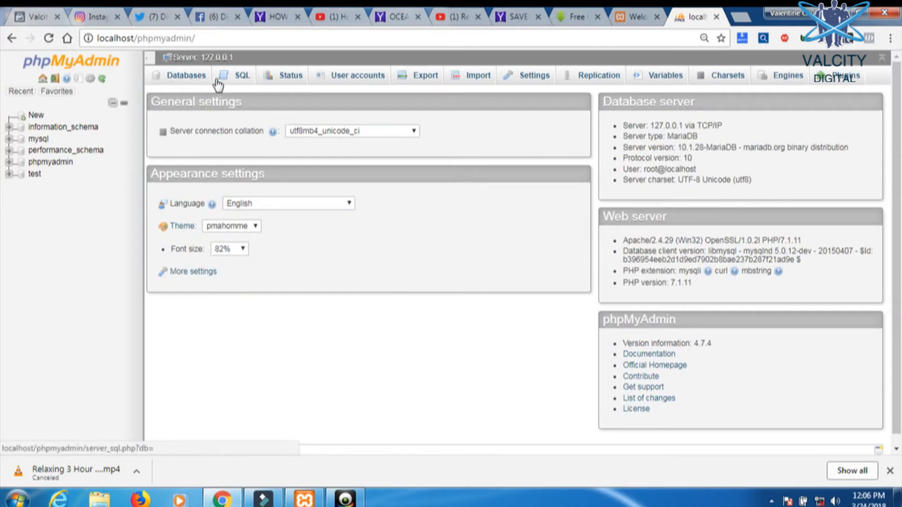
- Show phpMyAdmin's Databases page and focus the empty Create database name field
{"action": "left_click", "coordinate": [188, 81]}
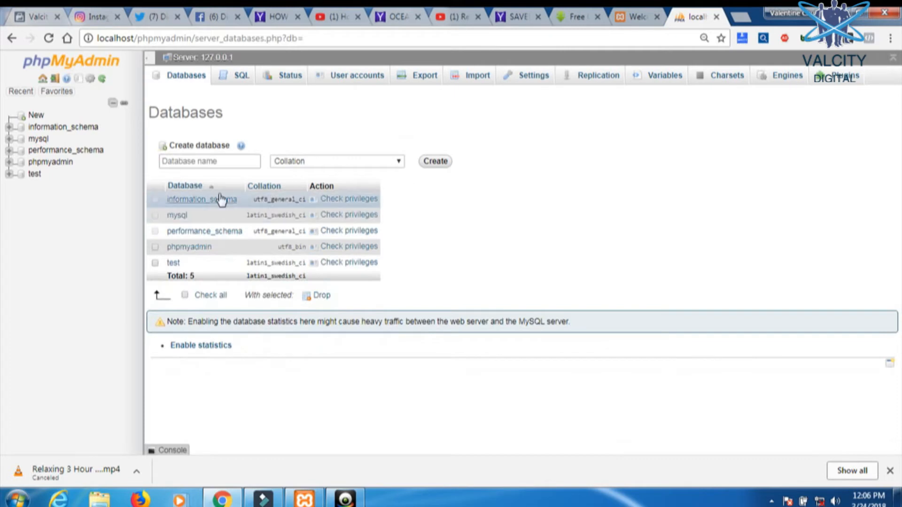
{"action": "left_click", "coordinate": [176, 148]}
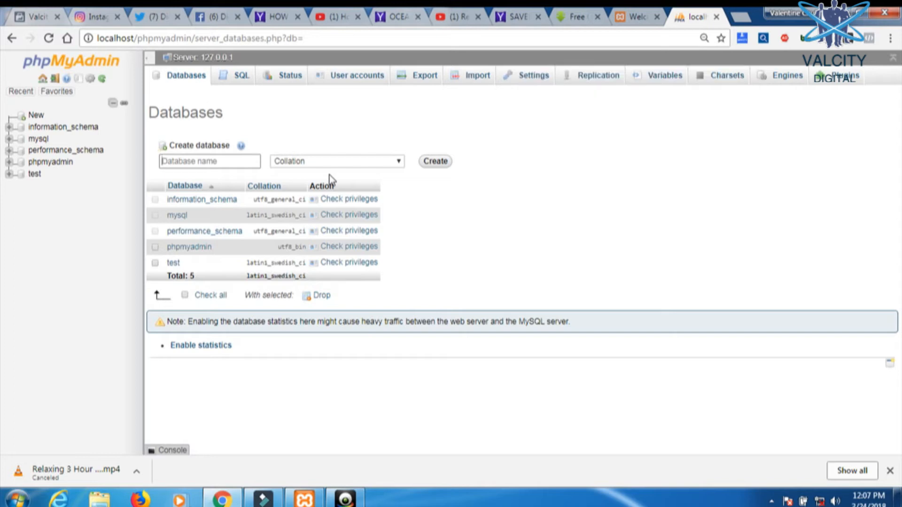
- Create an empty database named wp, then bring up Windows Explorer
{"action": "left_click", "coordinate": [234, 162]}
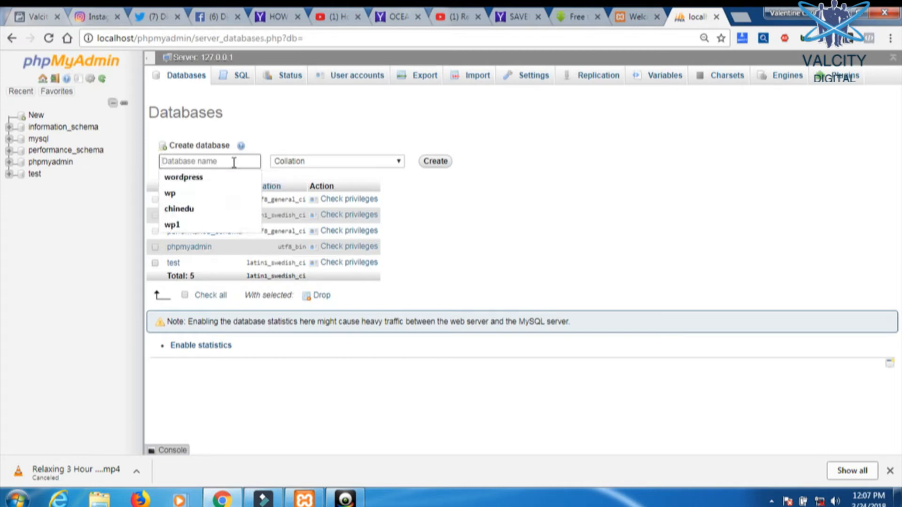
{"action": "type", "text": "wp"}
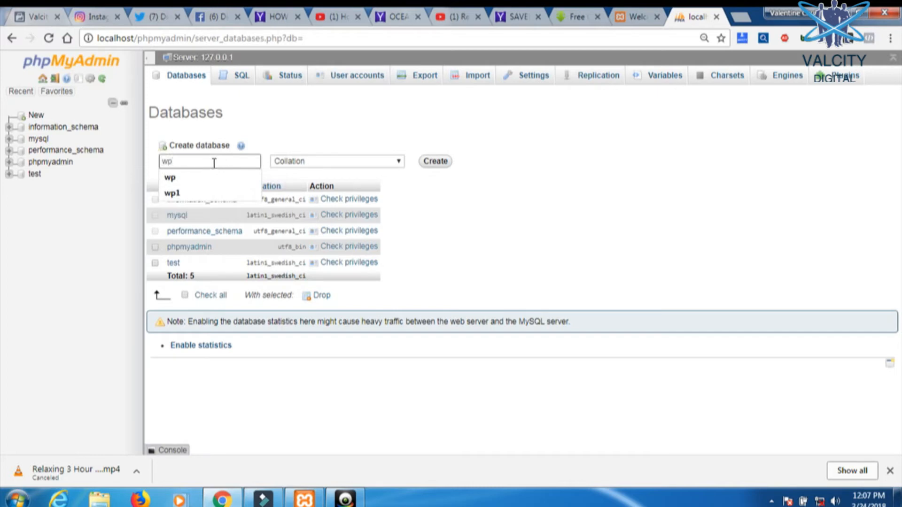
{"action": "left_click", "coordinate": [436, 161]}
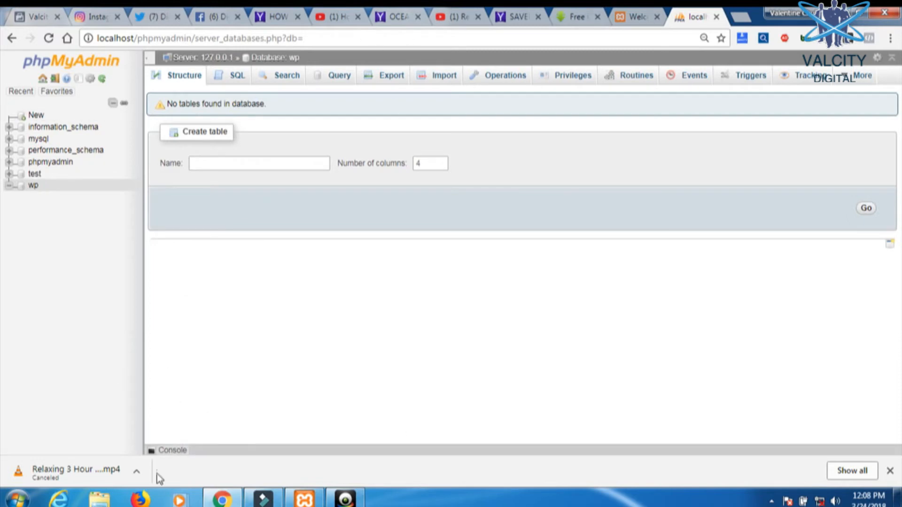
{"action": "left_click", "coordinate": [99, 499]}
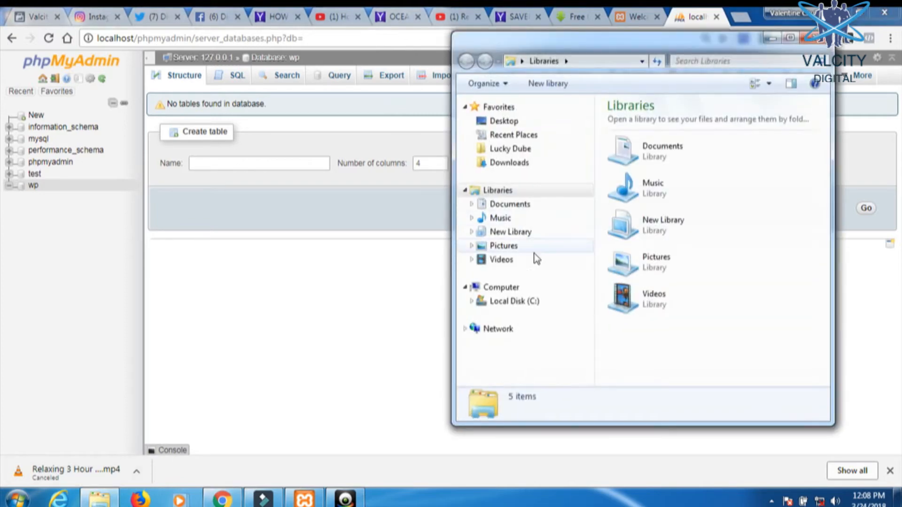
- Browse to C:\xampp\htdocs\wordpress-4.9\wordpress and select all 19 files with Ctrl+A
{"action": "left_click", "coordinate": [520, 303]}
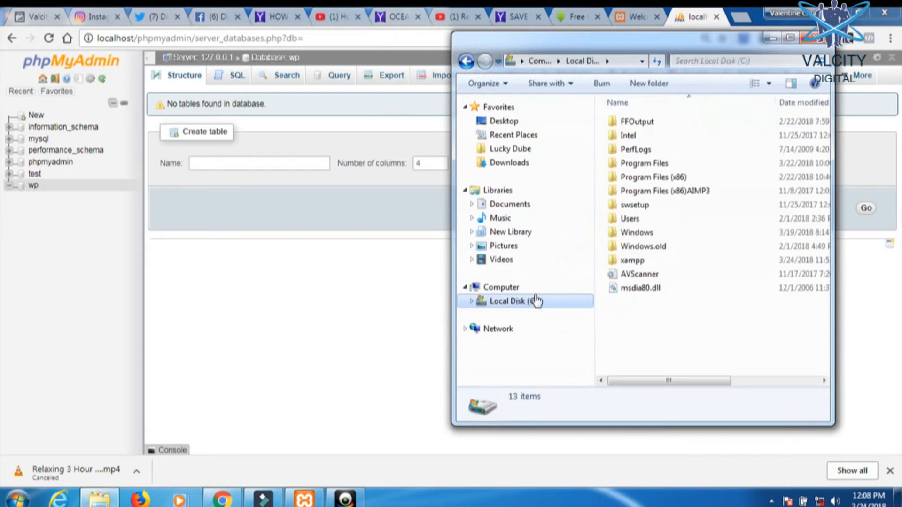
{"action": "double_click", "coordinate": [643, 260]}
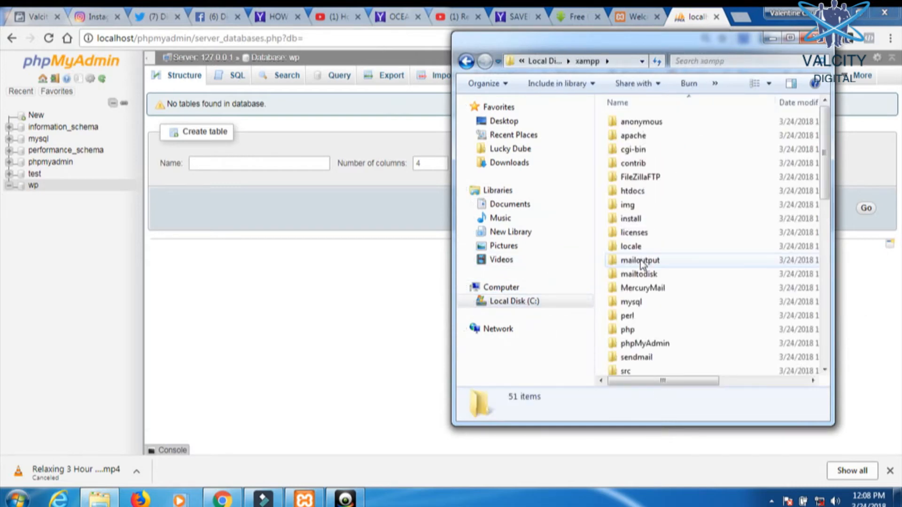
{"action": "double_click", "coordinate": [642, 193]}
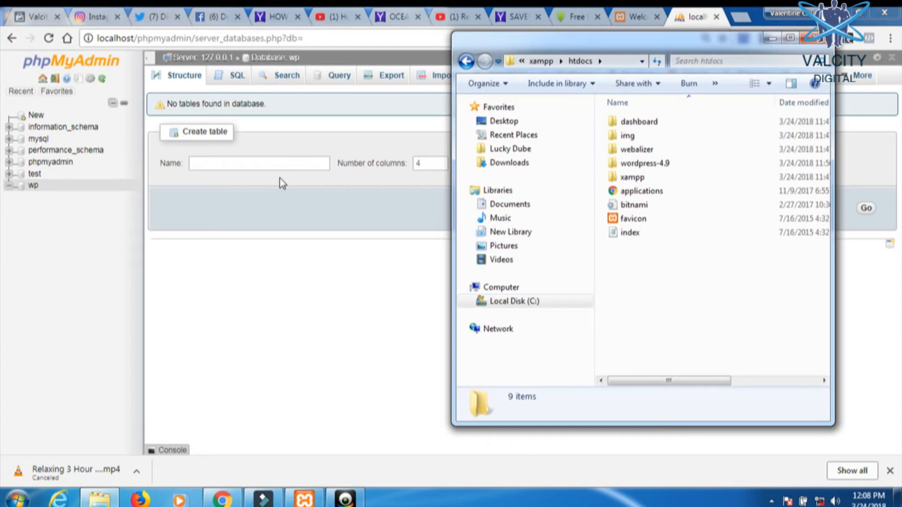
{"action": "left_click", "coordinate": [641, 164]}
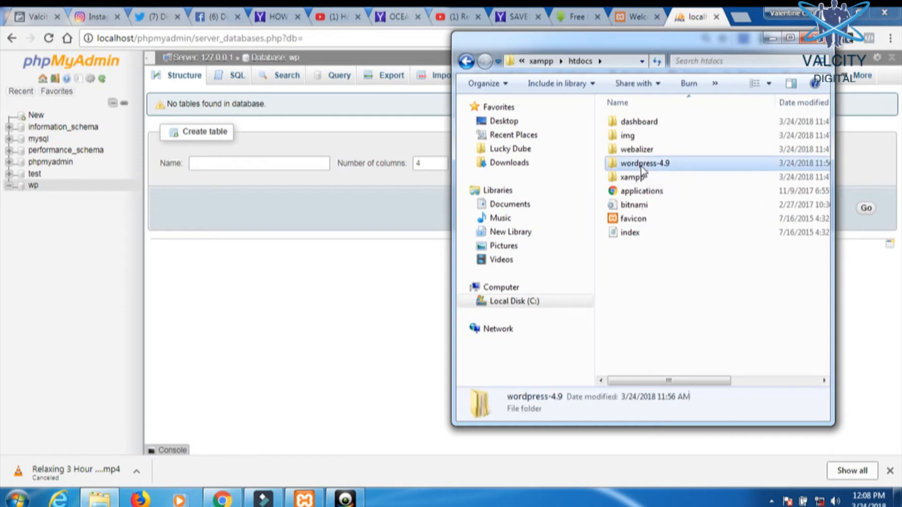
{"action": "double_click", "coordinate": [641, 165]}
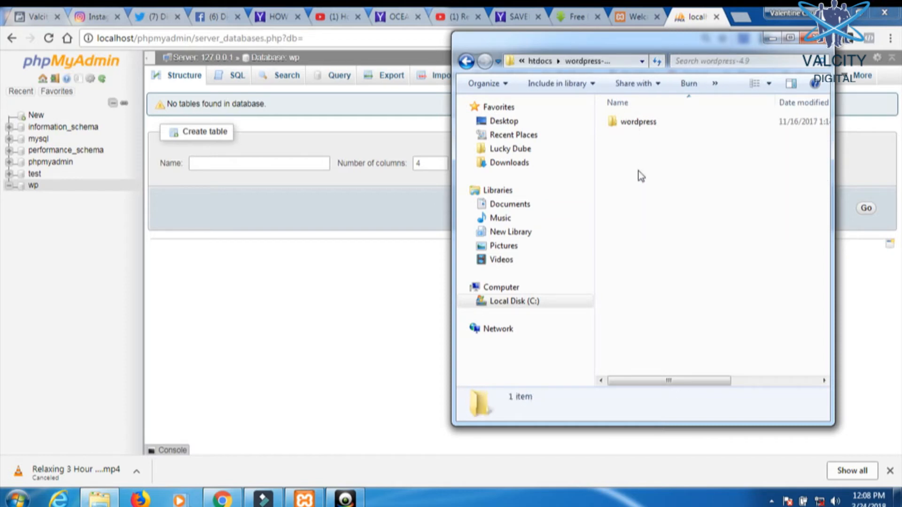
{"action": "double_click", "coordinate": [638, 121]}
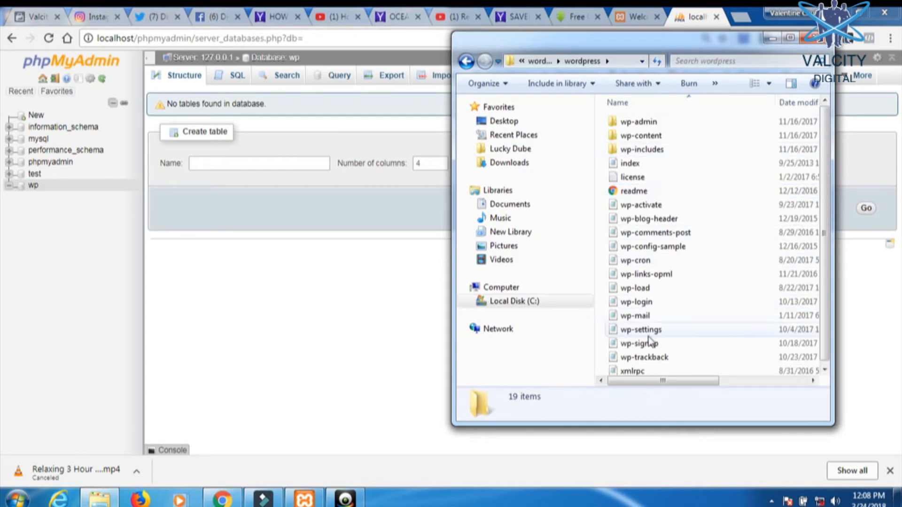
{"action": "left_click", "coordinate": [466, 61]}
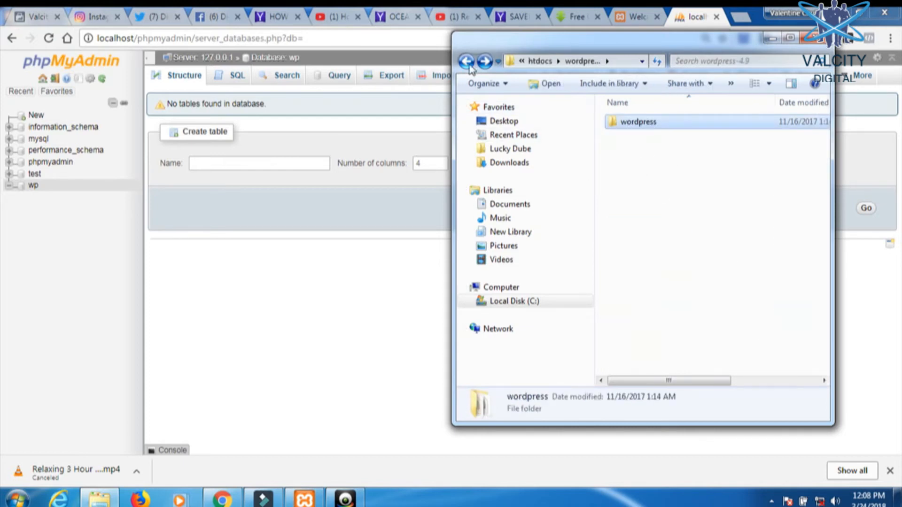
{"action": "left_click", "coordinate": [485, 61]}
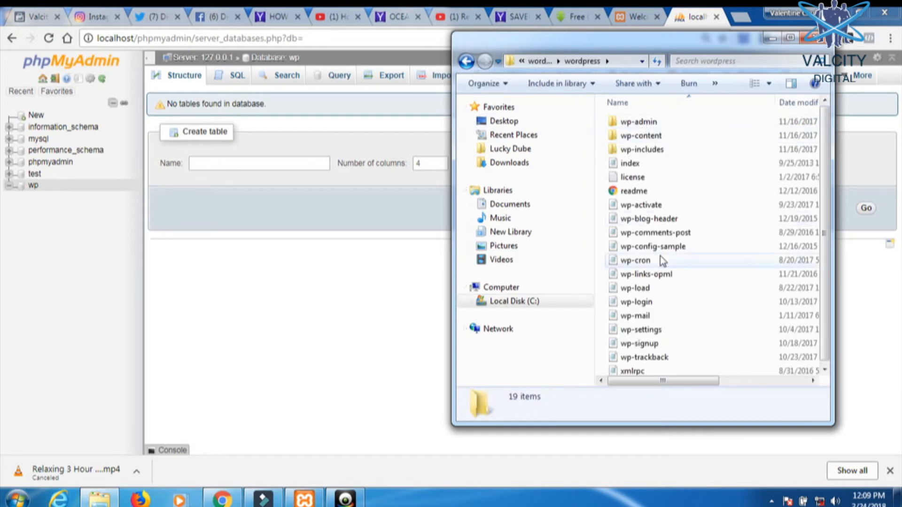
{"action": "left_click", "coordinate": [663, 209]}
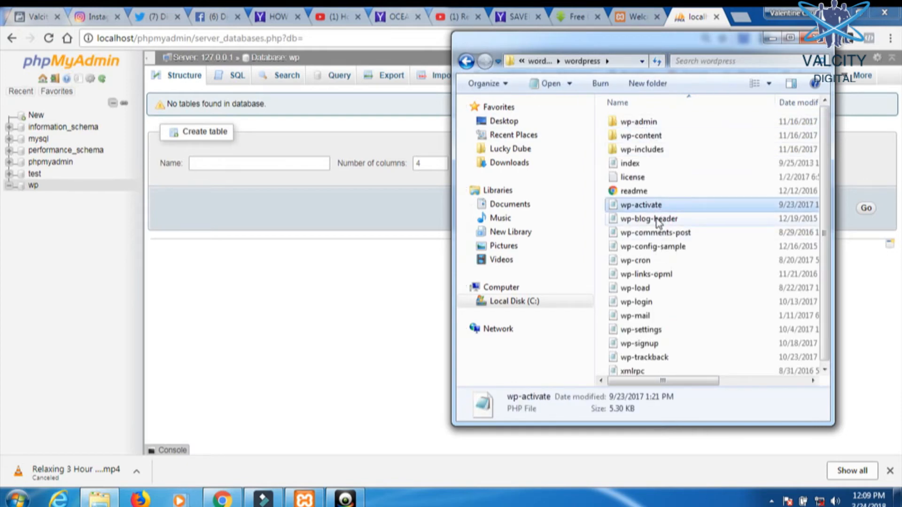
{"action": "key", "text": "ctrl+a"}
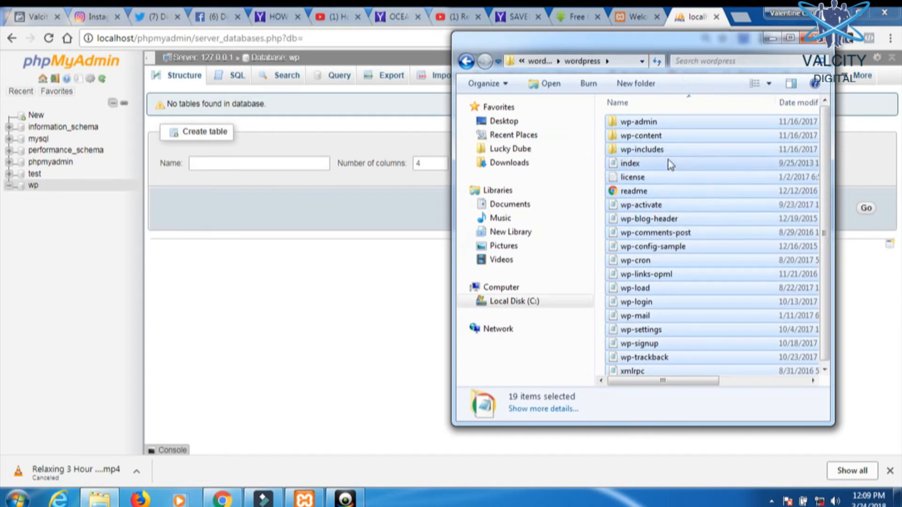
- Rename the wordpress folder inside wordpress-4.9 to wp, then return to htdocs
{"action": "right_click", "coordinate": [670, 163]}
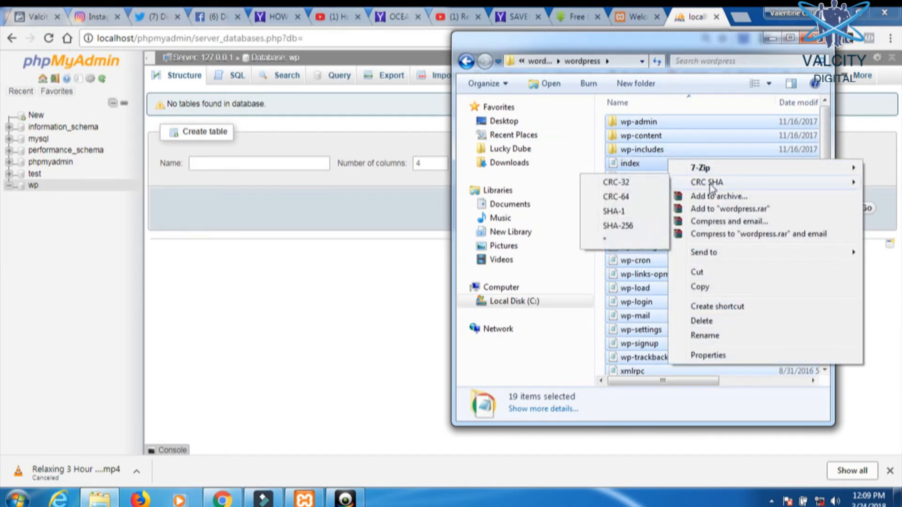
{"action": "left_click", "coordinate": [742, 139]}
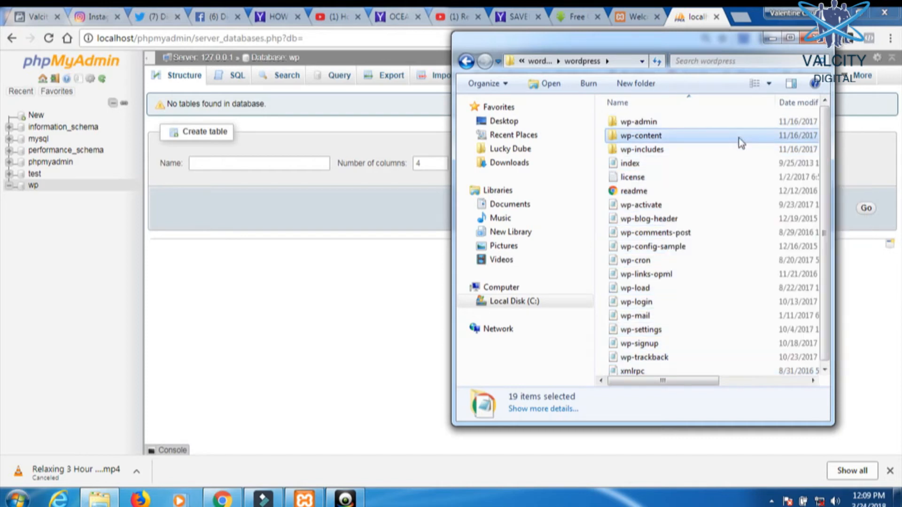
{"action": "left_click", "coordinate": [466, 62]}
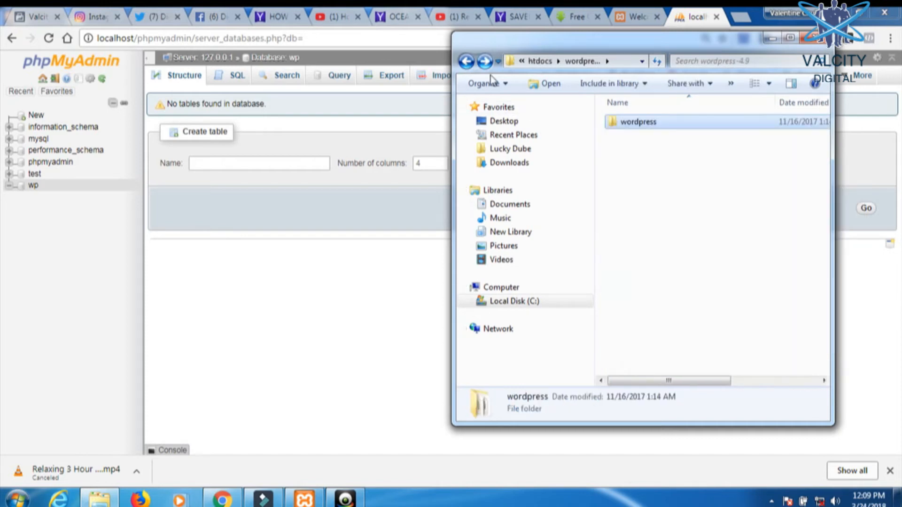
{"action": "left_click", "coordinate": [639, 123]}
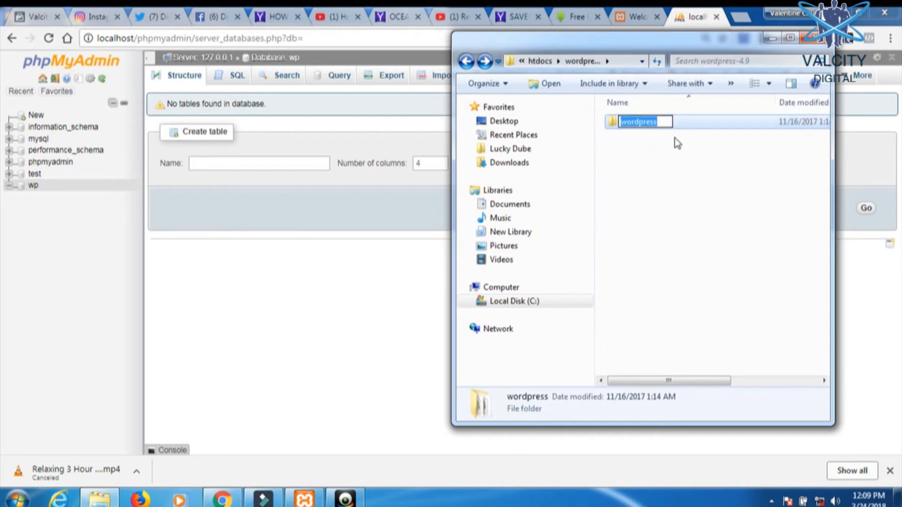
{"action": "type", "text": "wp"}
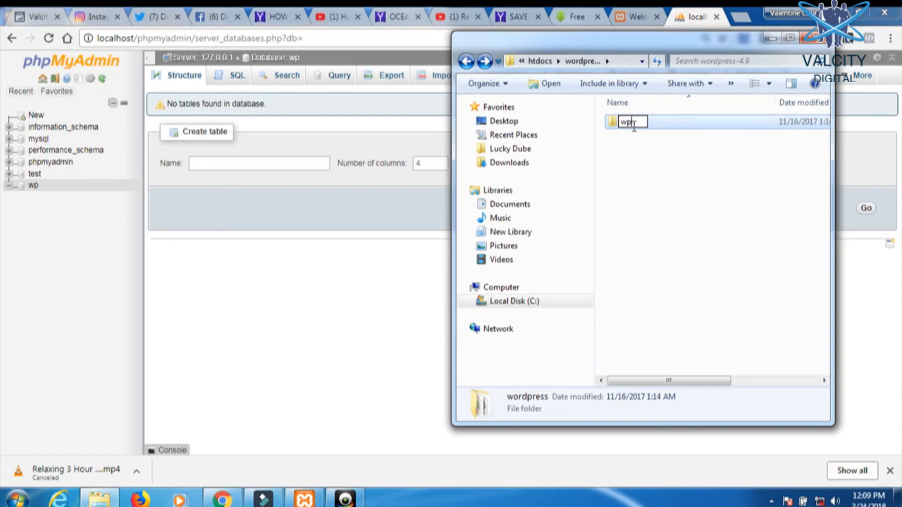
{"action": "left_click", "coordinate": [640, 149]}
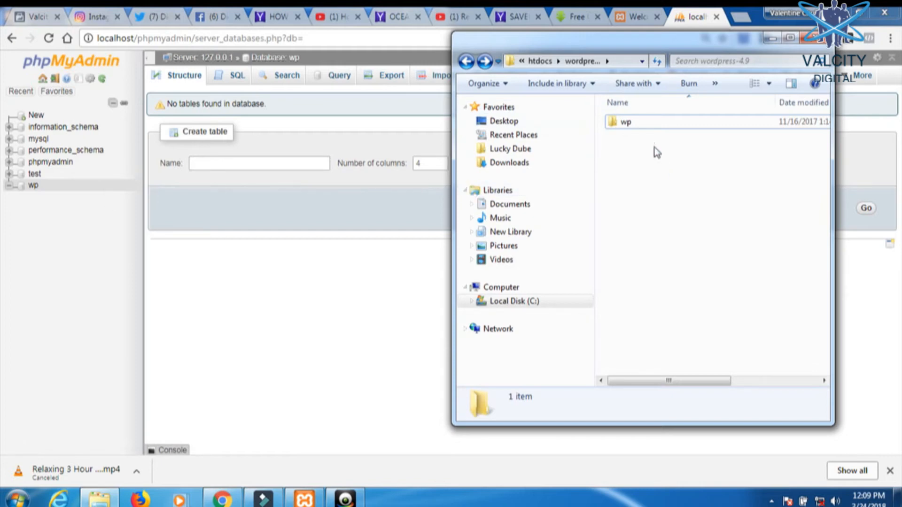
{"action": "left_click", "coordinate": [466, 61]}
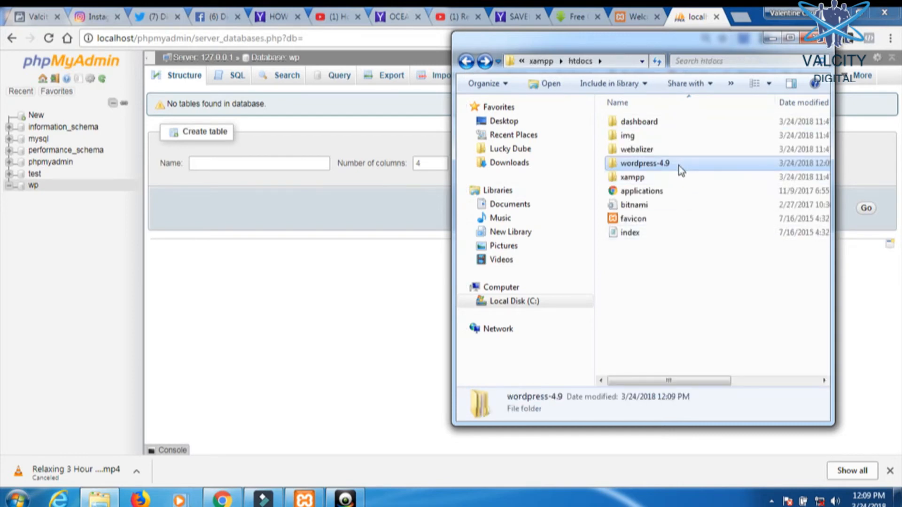
{"action": "key", "text": "F2"}
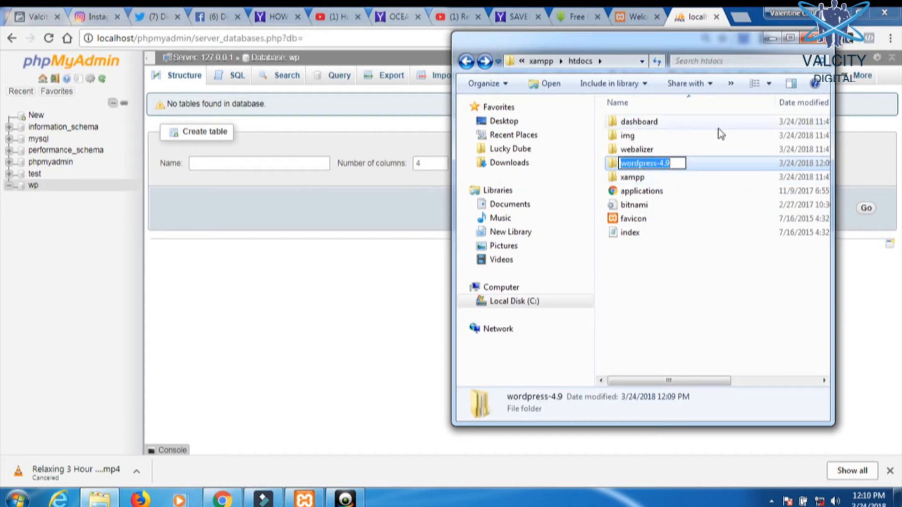
{"action": "double_click", "coordinate": [613, 165]}
{"action": "left_click", "coordinate": [624, 124]}
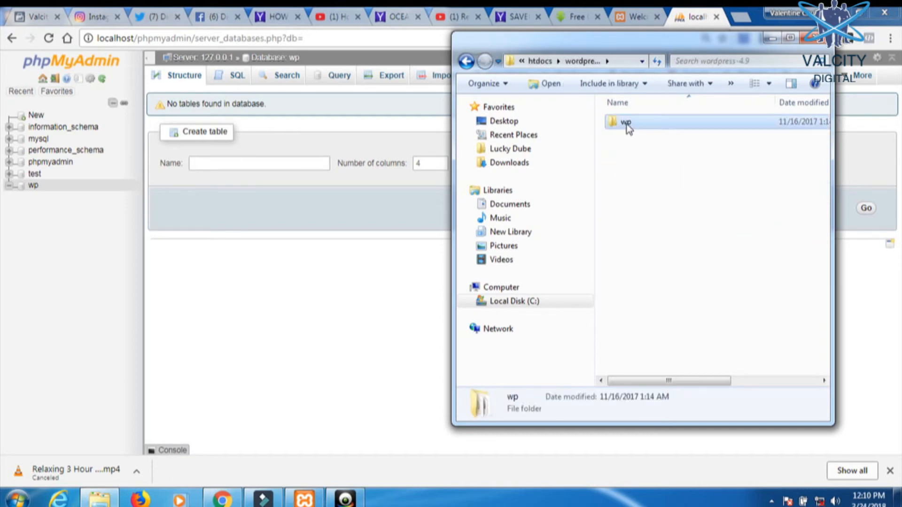
{"action": "right_click", "coordinate": [624, 125]}
{"action": "left_click", "coordinate": [677, 361]}
{"action": "left_click", "coordinate": [467, 61]}
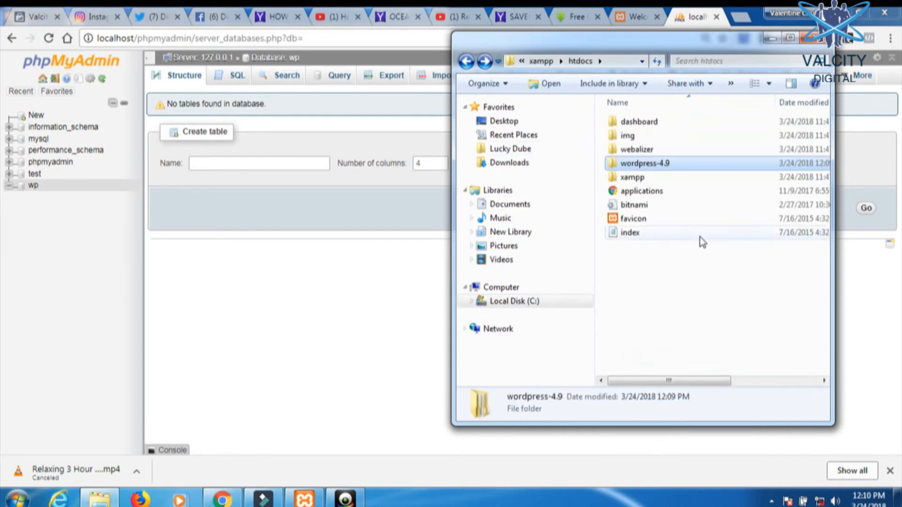
{"action": "right_click", "coordinate": [671, 268]}
{"action": "left_click", "coordinate": [727, 359]}
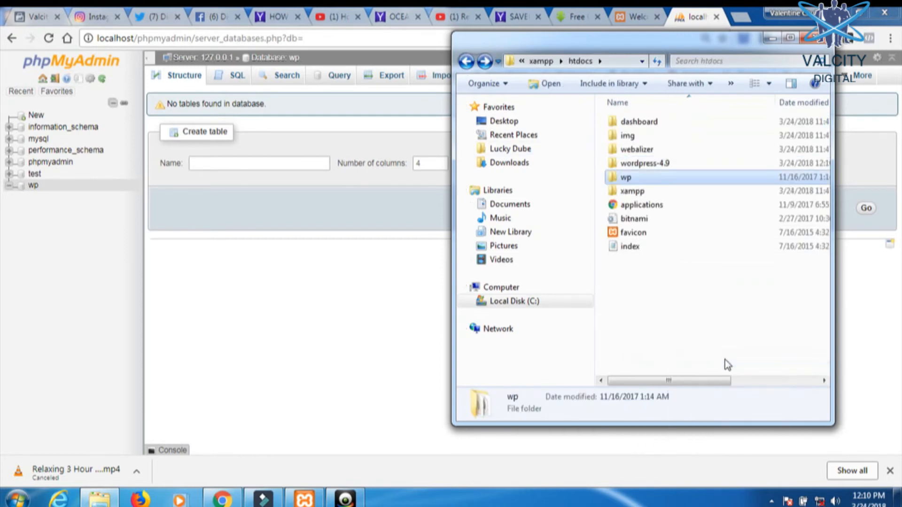
{"action": "double_click", "coordinate": [638, 164]}
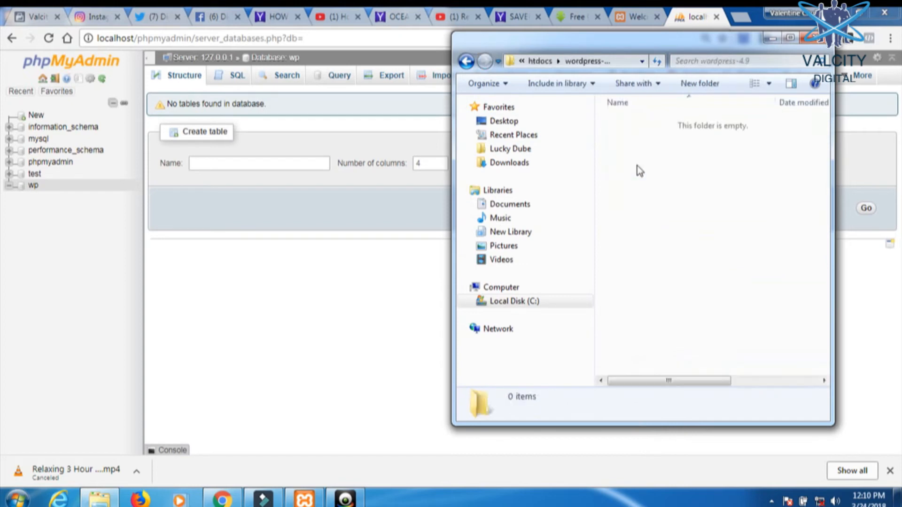
{"action": "left_click", "coordinate": [466, 63]}
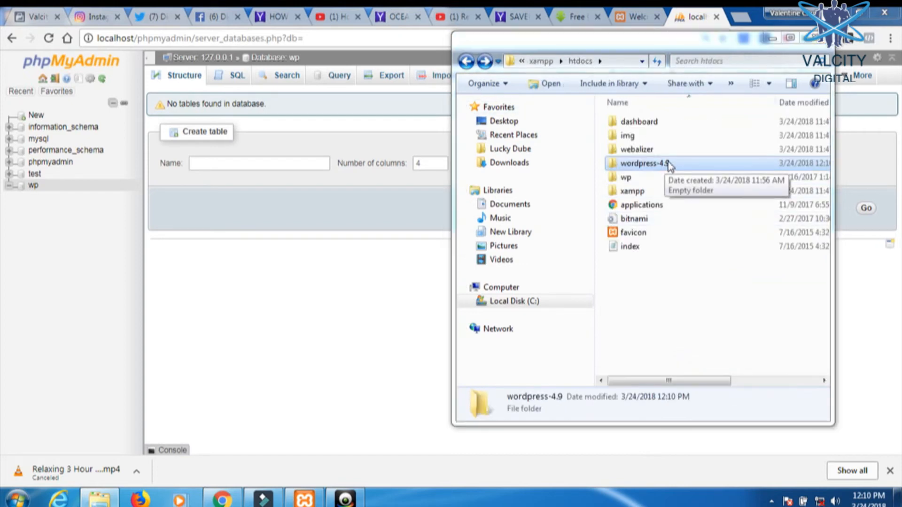
{"action": "key", "text": "Delete"}
{"action": "left_click", "coordinate": [530, 311]}
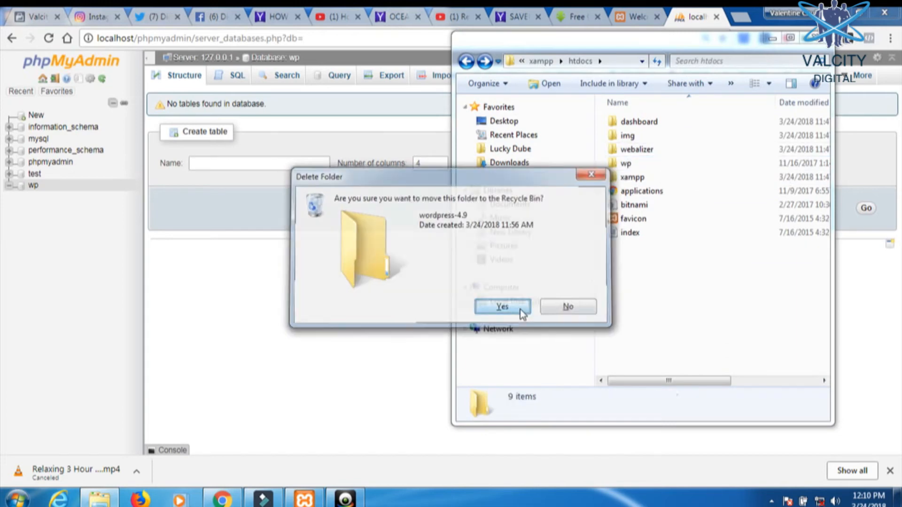
{"action": "double_click", "coordinate": [626, 164]}
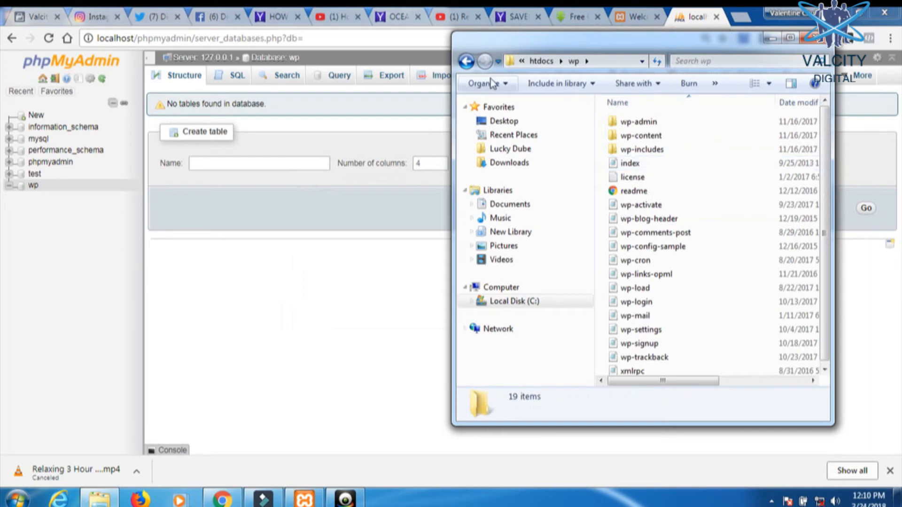
{"action": "left_click", "coordinate": [463, 66]}
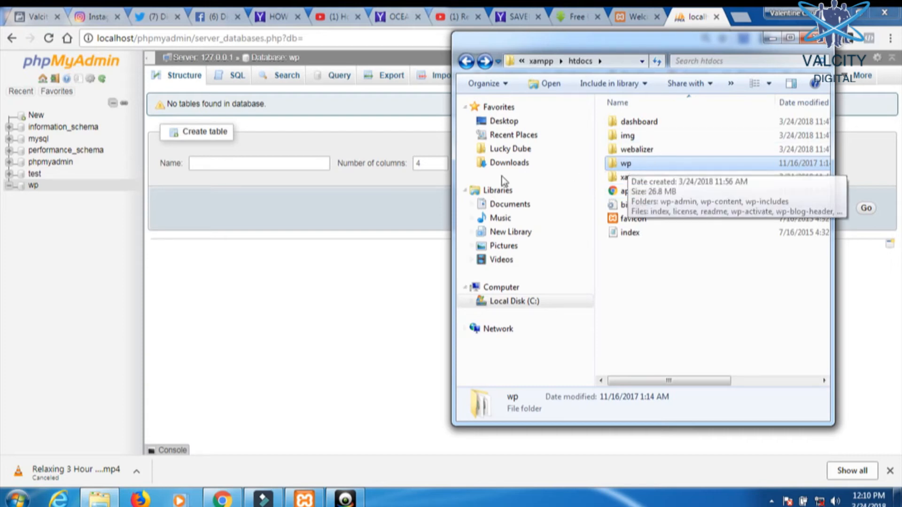
{"action": "double_click", "coordinate": [639, 165]}
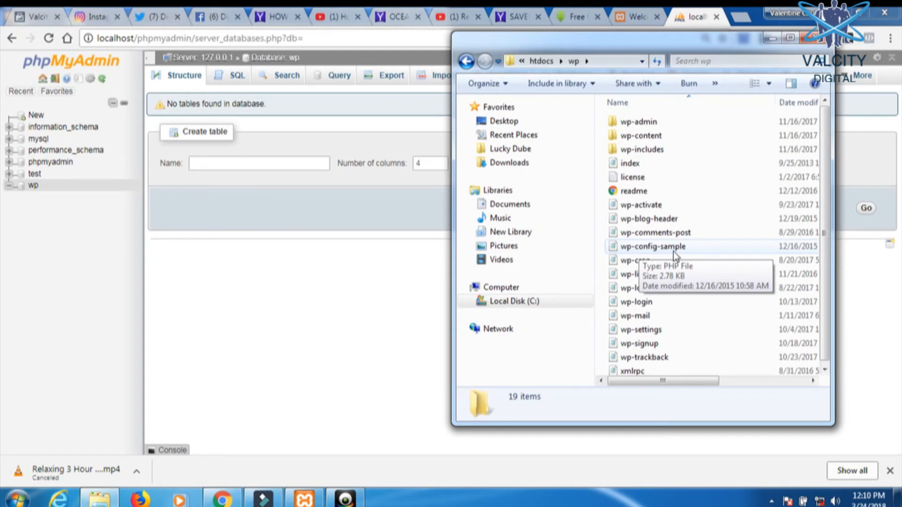
- Open wp-config-sample in Notepad and minimize Chrome and the XAMPP Control Panel
{"action": "double_click", "coordinate": [623, 247]}
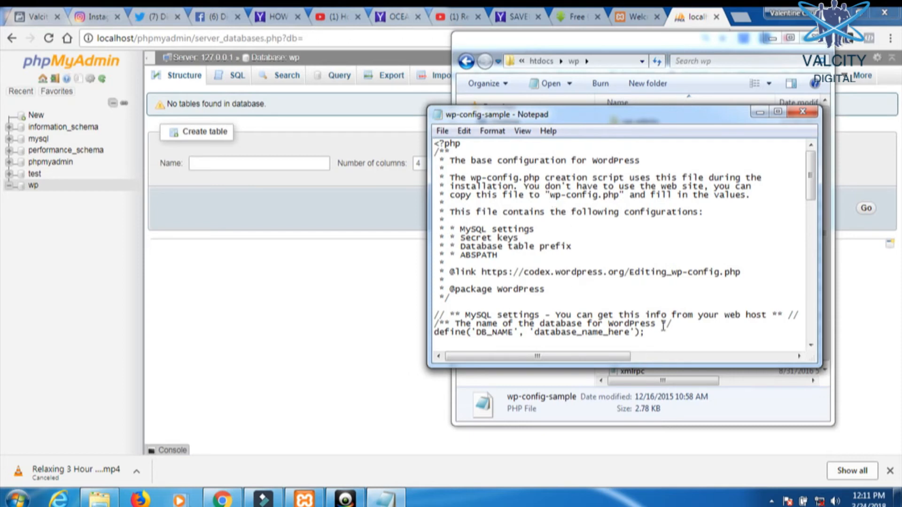
{"action": "scroll", "coordinate": [604, 332], "scroll_direction": "down", "scroll_amount": 1}
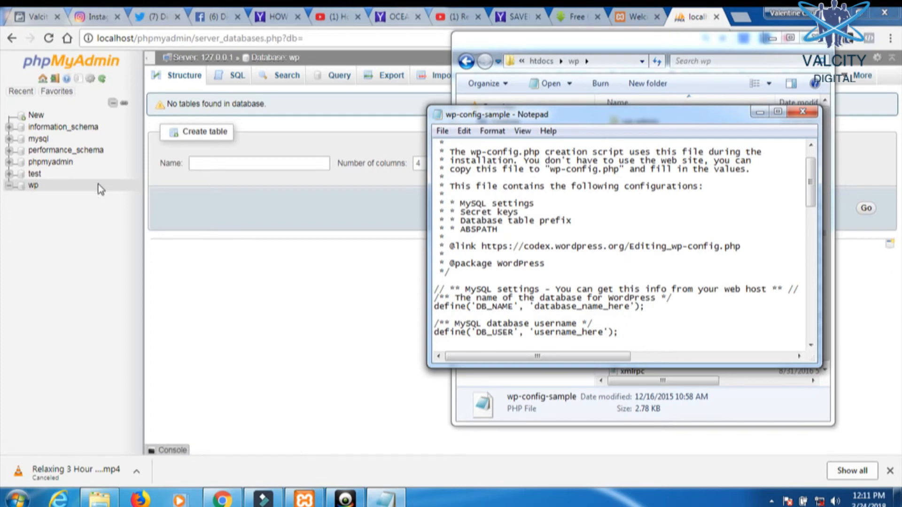
{"action": "left_click", "coordinate": [850, 12]}
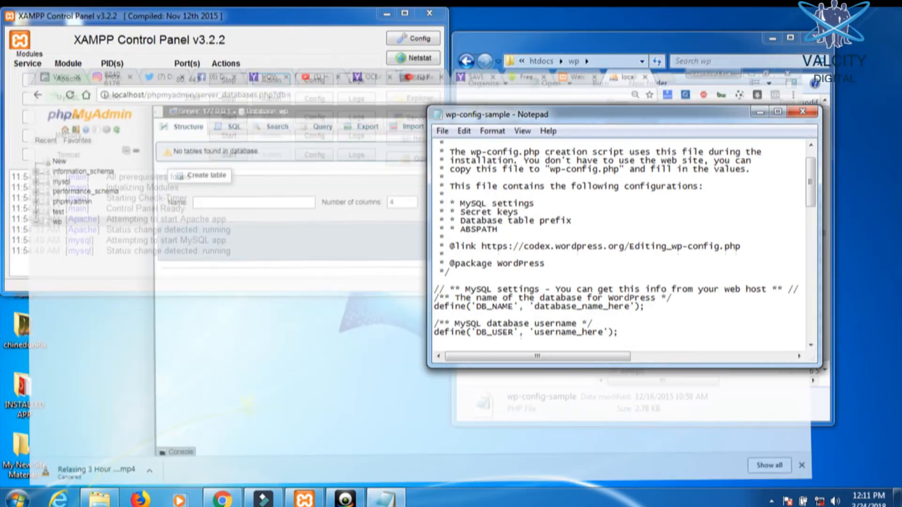
{"action": "left_click", "coordinate": [386, 14]}
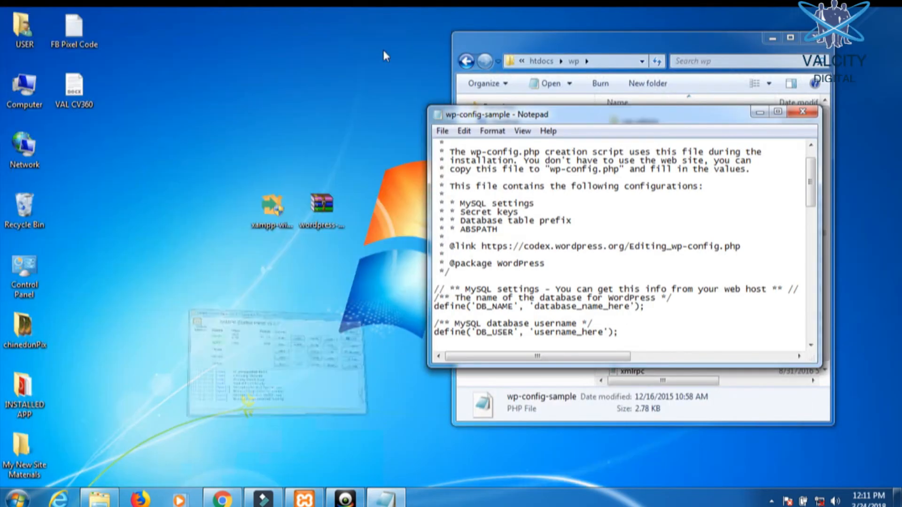
- In wp-config-sample, set DB_NAME to wp and DB_USER to root, and blank DB_PASSWORD
{"action": "double_click", "coordinate": [632, 118]}
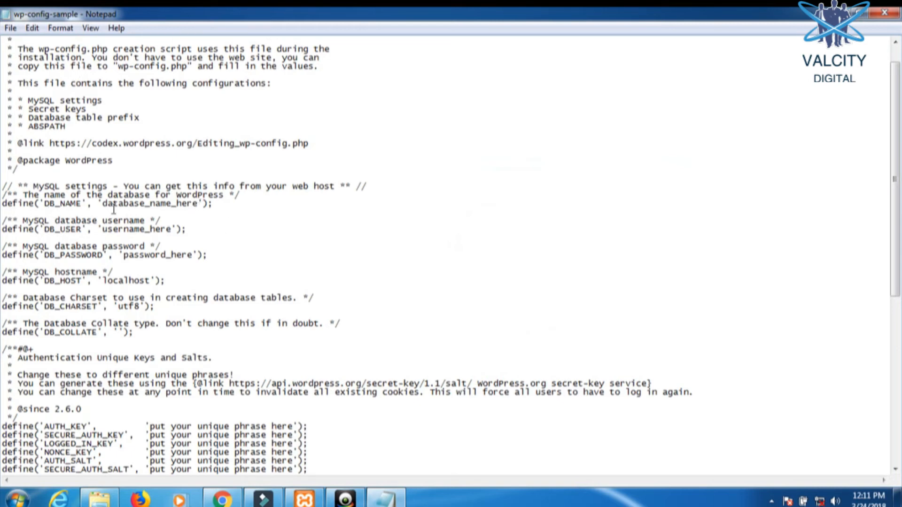
{"action": "left_click_drag", "start_coordinate": [104, 204], "coordinate": [202, 207]}
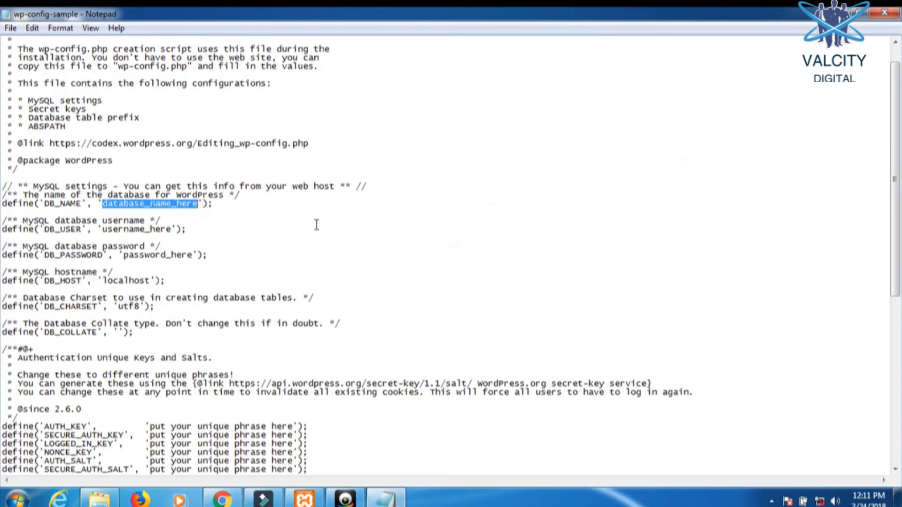
{"action": "type", "text": "wp"}
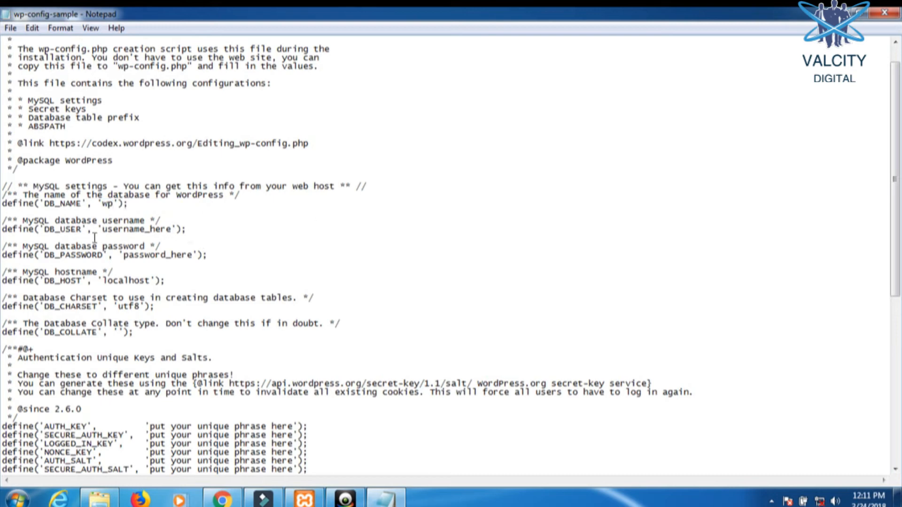
{"action": "left_click_drag", "start_coordinate": [101, 230], "coordinate": [170, 233]}
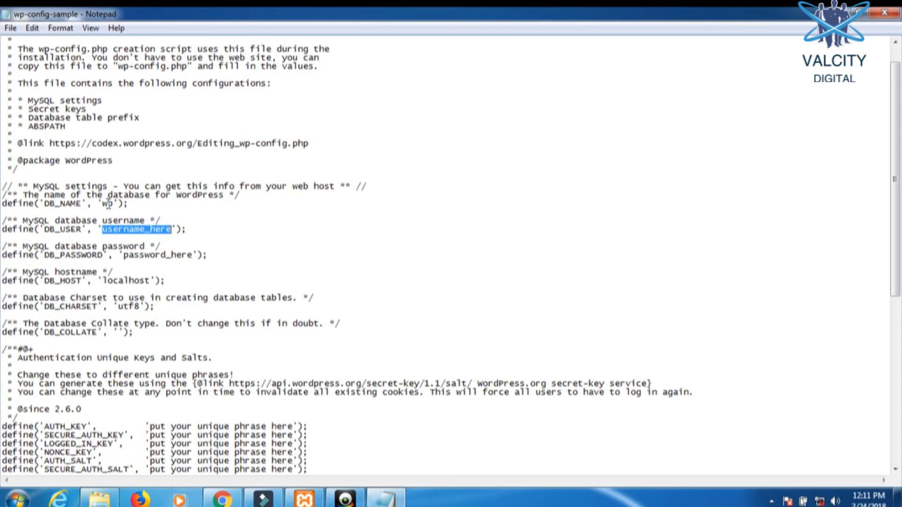
{"action": "type", "text": "root"}
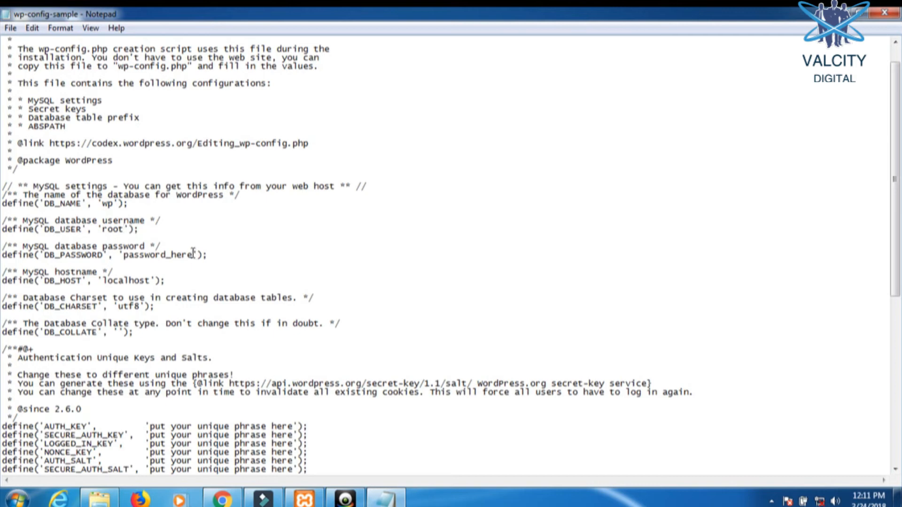
{"action": "left_click_drag", "start_coordinate": [193, 254], "coordinate": [124, 257]}
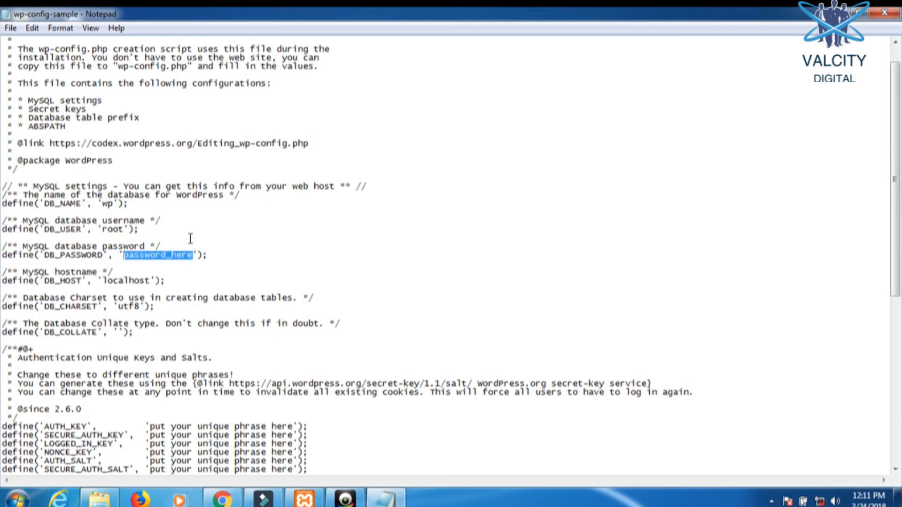
{"action": "key", "text": "BackSpace"}
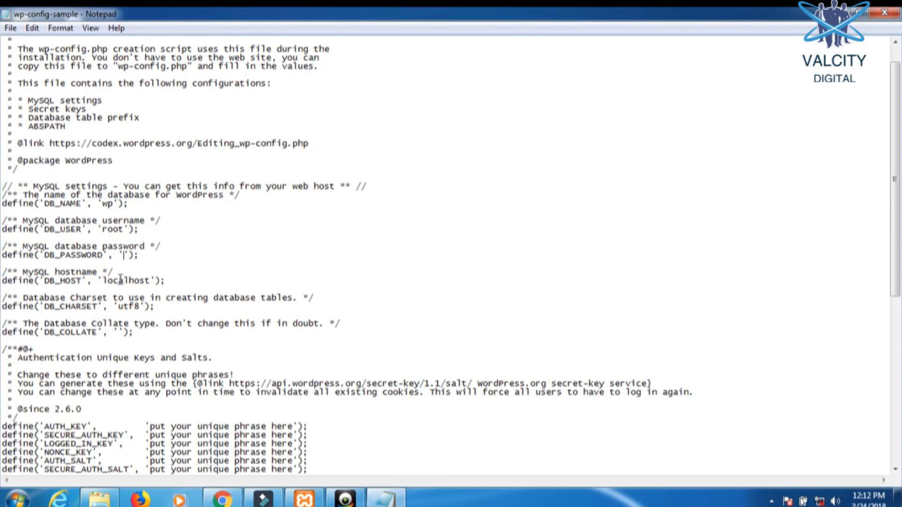
{"action": "scroll", "coordinate": [76, 49], "scroll_direction": "up", "scroll_amount": 1}
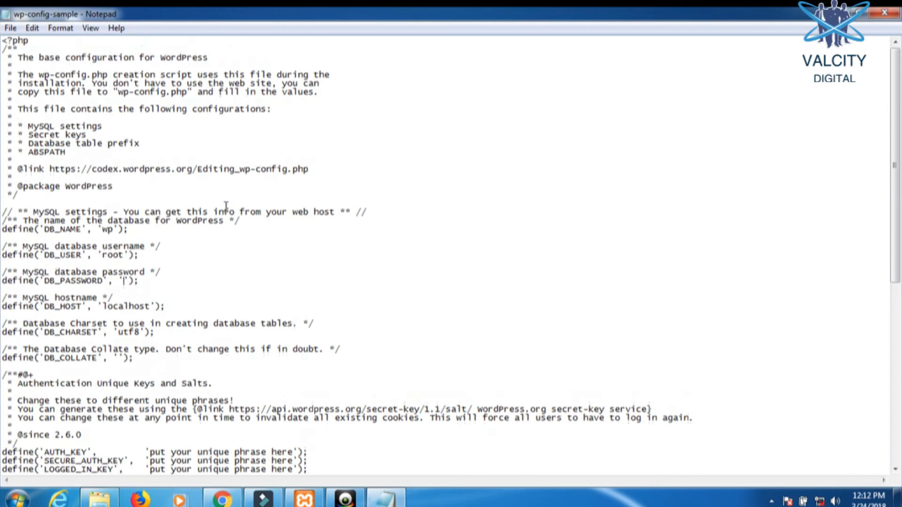
- Save the edited file as wp-config.php in C:\xampp\htdocs\wp
{"action": "left_click", "coordinate": [11, 28]}
{"action": "left_click", "coordinate": [45, 88]}
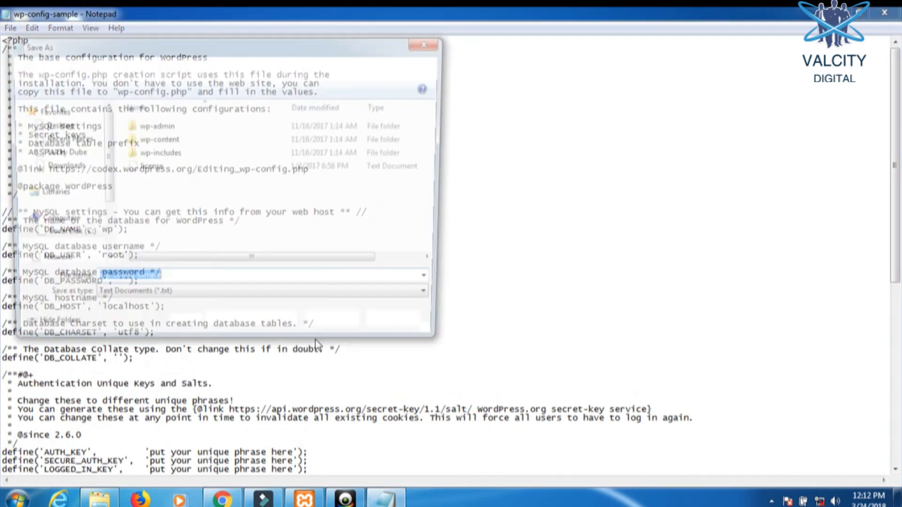
{"action": "left_click", "coordinate": [178, 283]}
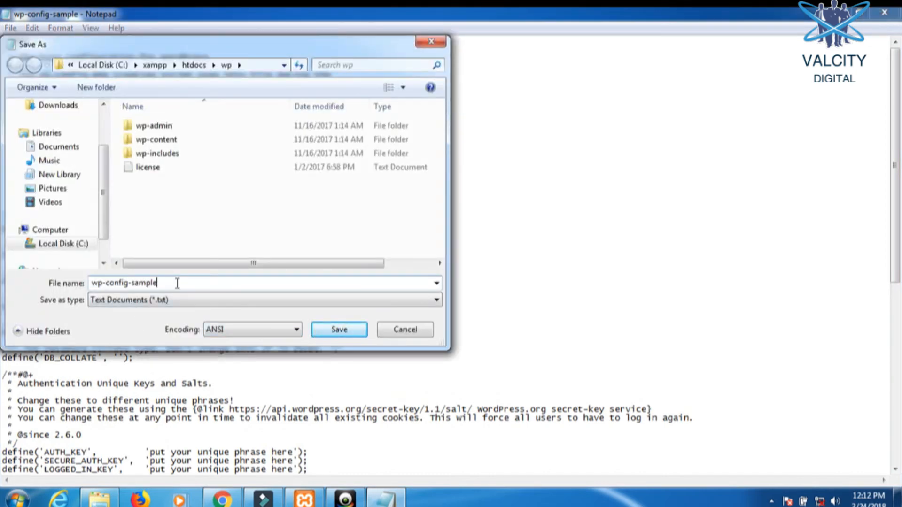
{"action": "key", "text": "BackSpace"}
{"action": "key", "text": "BackSpace"}
{"action": "key", "text": "BackSpace"}
{"action": "key", "text": "BackSpace"}
{"action": "key", "text": "BackSpace"}
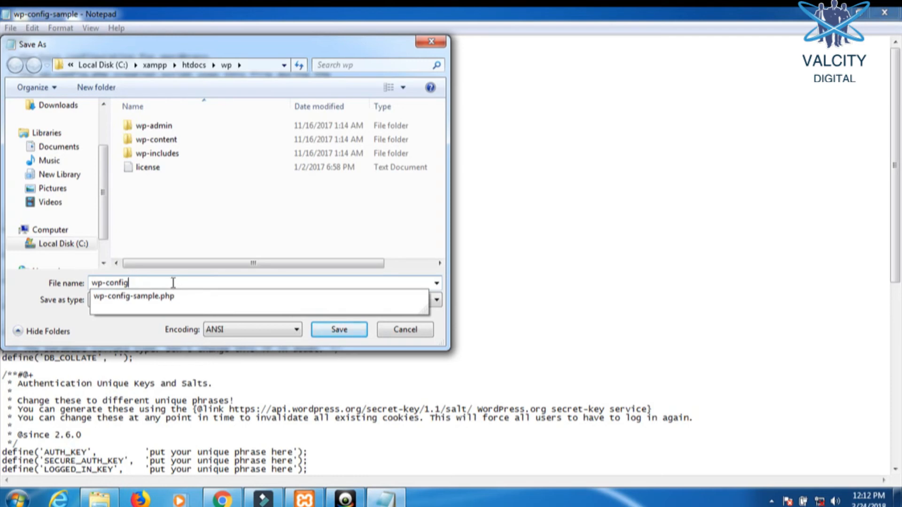
{"action": "type", "text": ".php"}
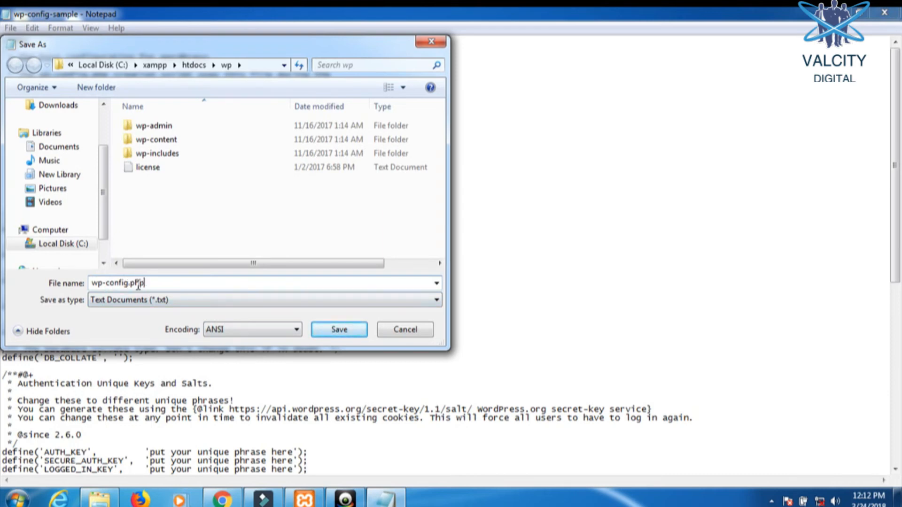
{"action": "left_click", "coordinate": [339, 330]}
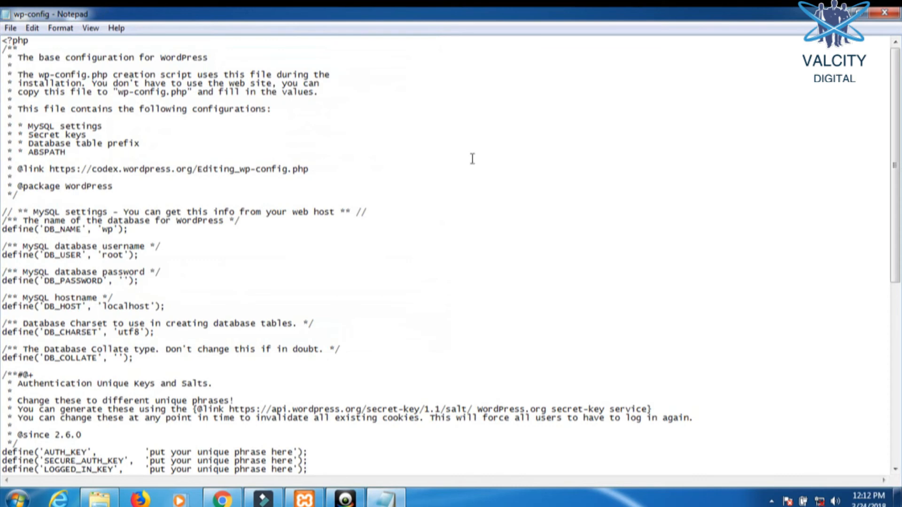
- Close Notepad, check that wp-config appears in the wp folder, and restore Chrome's phpMyAdmin window
{"action": "left_click", "coordinate": [882, 14]}
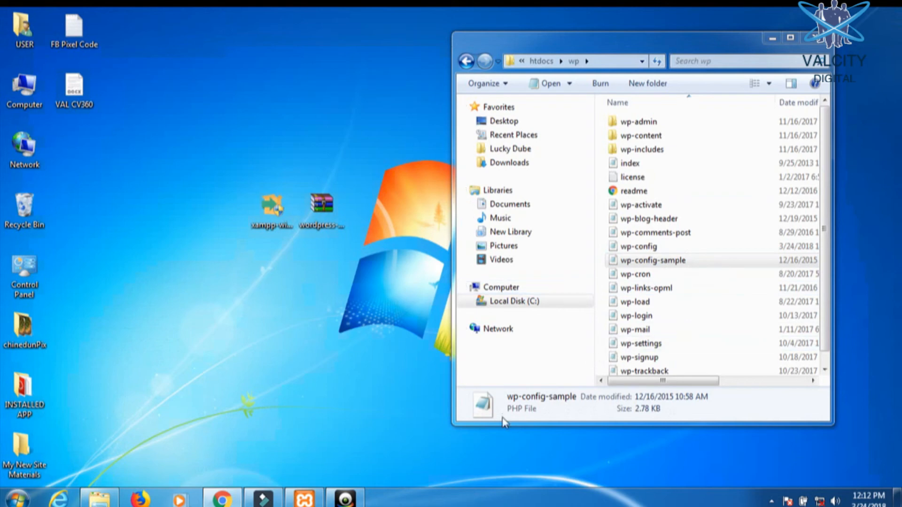
{"action": "left_click", "coordinate": [229, 498]}
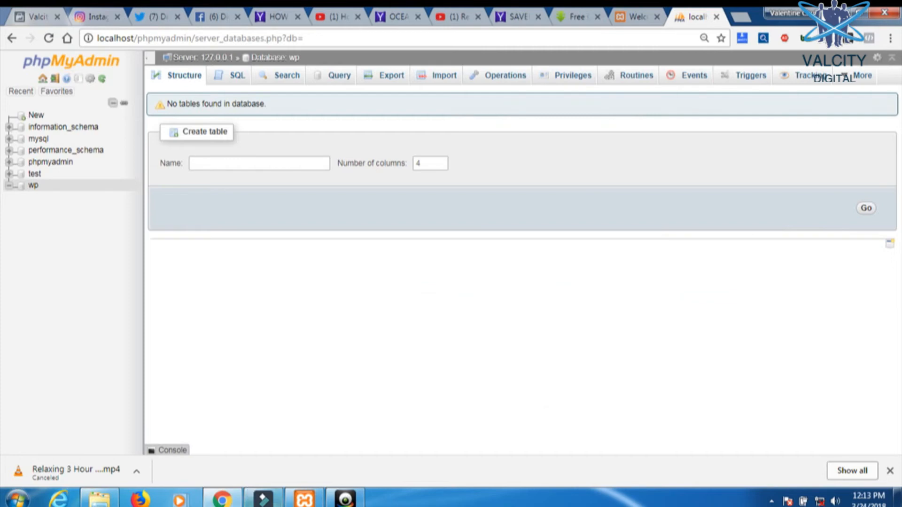
{"action": "left_click", "coordinate": [851, 12]}
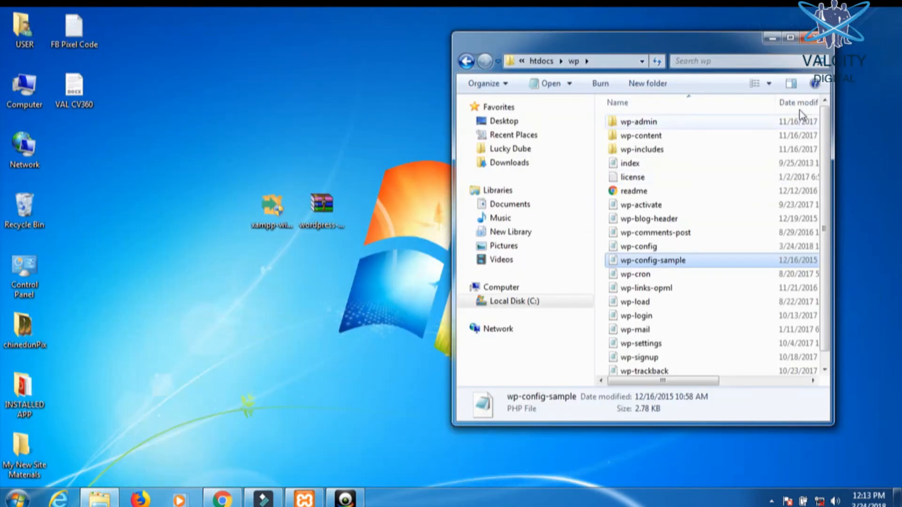
{"action": "left_click", "coordinate": [774, 40]}
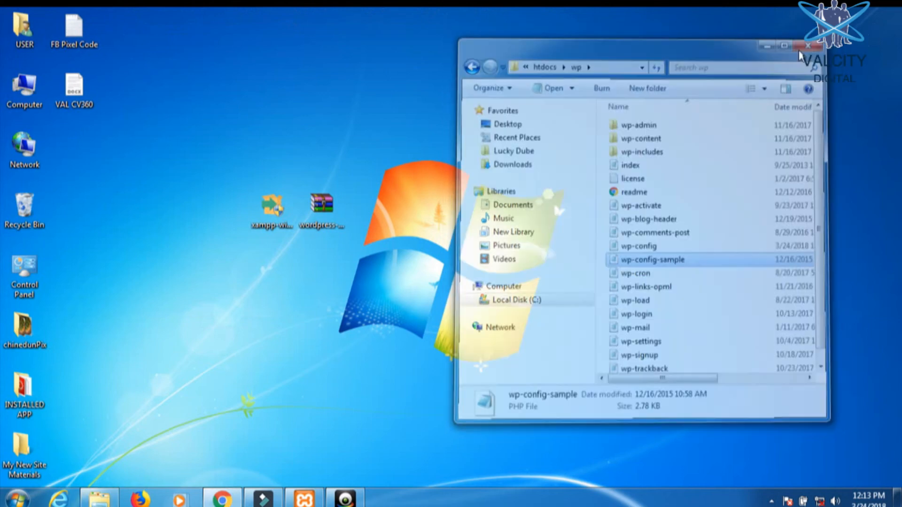
{"action": "mouse_move", "coordinate": [222, 499]}
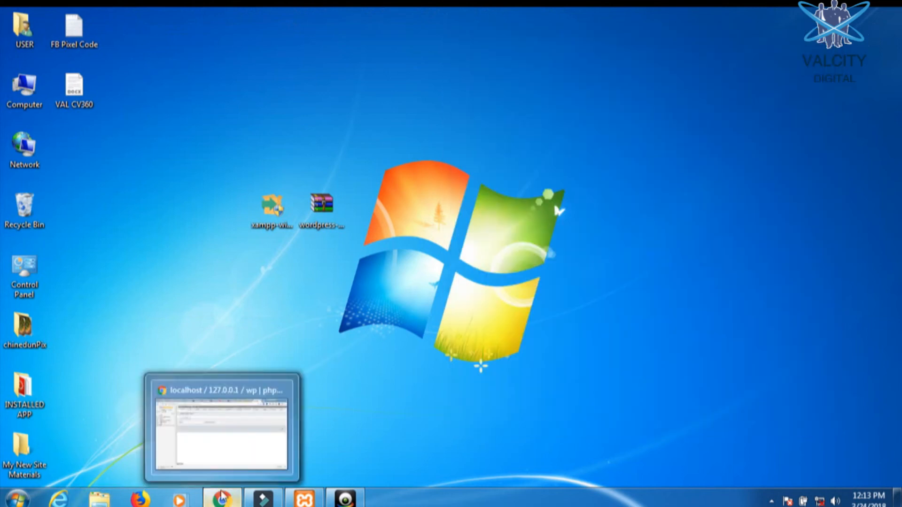
{"action": "left_click", "coordinate": [225, 440]}
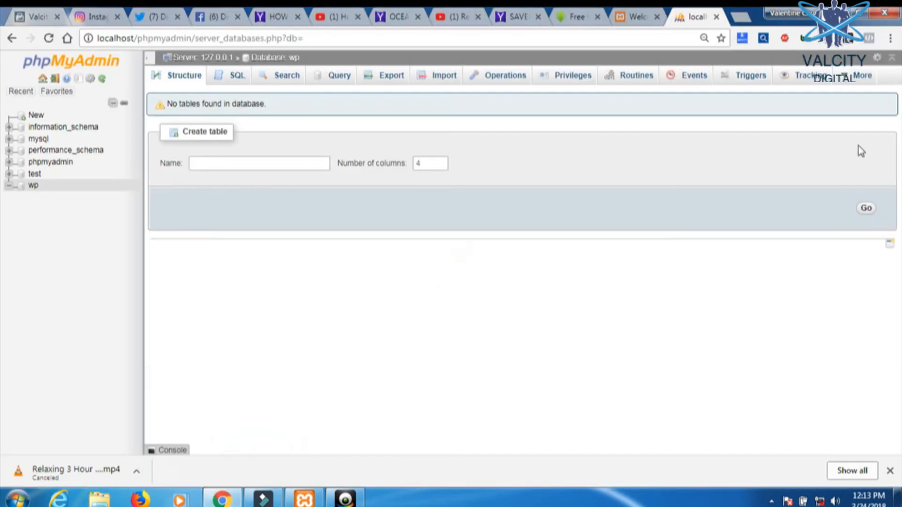
{"action": "left_click", "coordinate": [739, 19]}
- Load localhost/wp in Chrome to reach the WordPress installation Welcome page
{"action": "type", "text": "lo"}
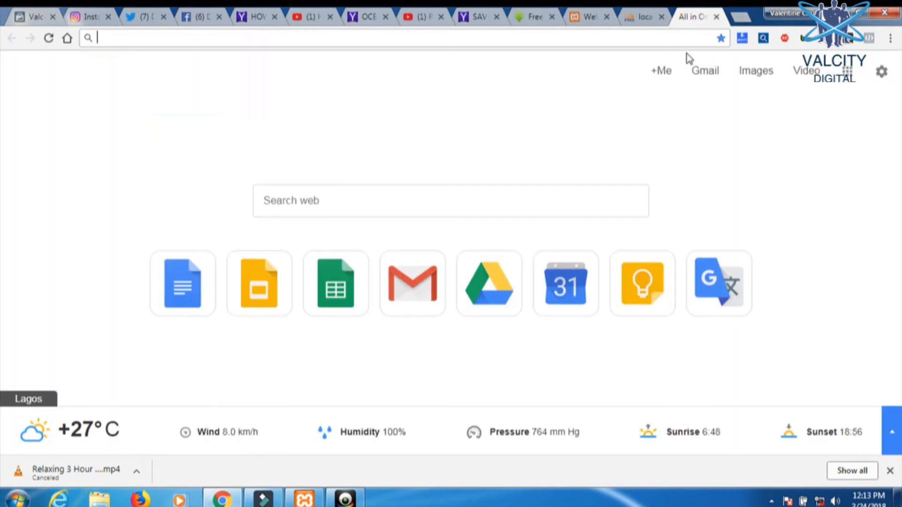
{"action": "key", "text": "Right"}
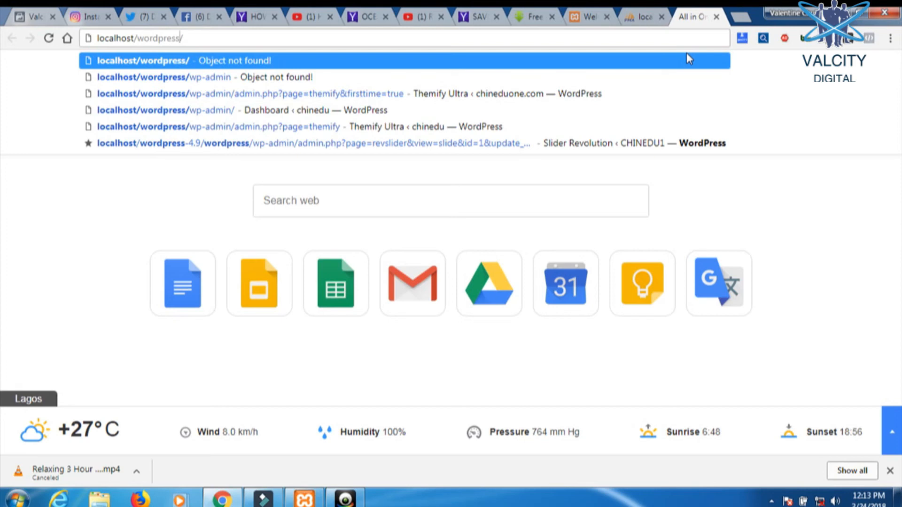
{"action": "key", "text": "BackSpace"}
{"action": "key", "text": "BackSpace"}
{"action": "key", "text": "BackSpace"}
{"action": "key", "text": "BackSpace"}
{"action": "key", "text": "BackSpace"}
{"action": "key", "text": "BackSpace"}
{"action": "key", "text": "BackSpace"}
{"action": "key", "text": "BackSpace"}
{"action": "key", "text": "BackSpace"}
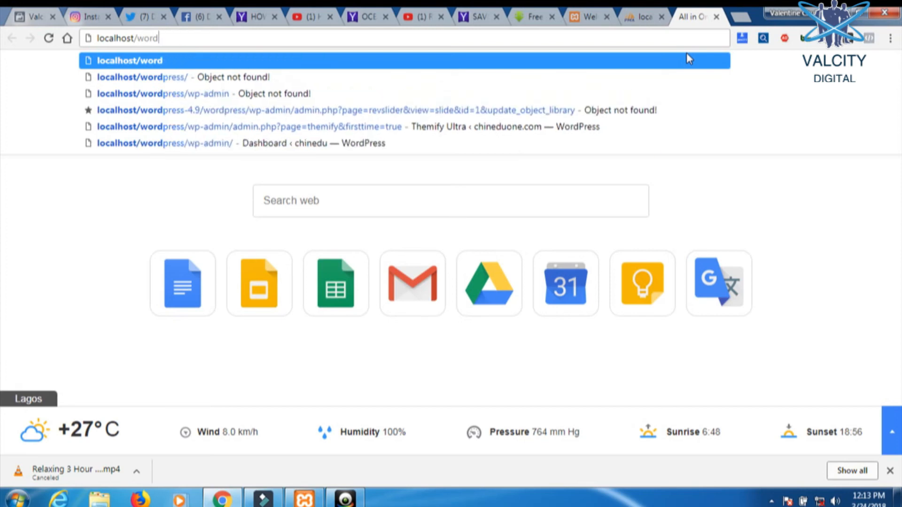
{"action": "key", "text": "BackSpace"}
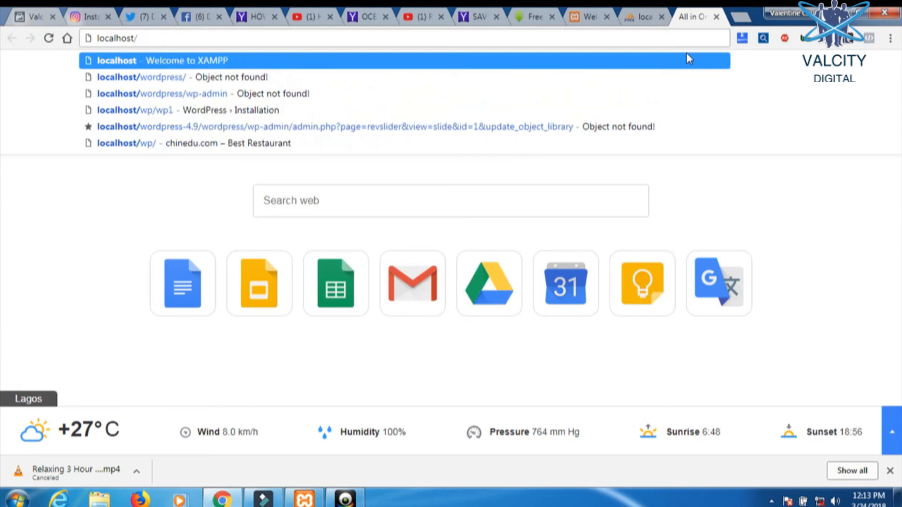
{"action": "type", "text": "w"}
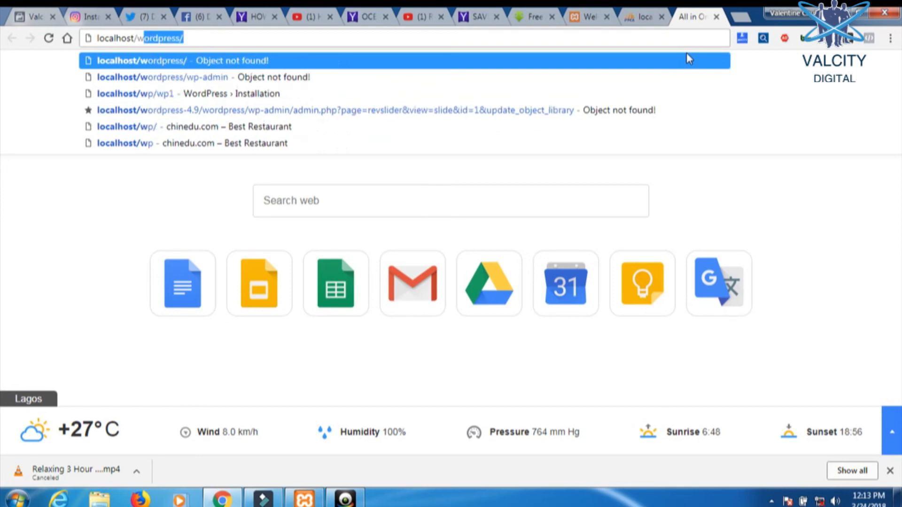
{"action": "type", "text": "p"}
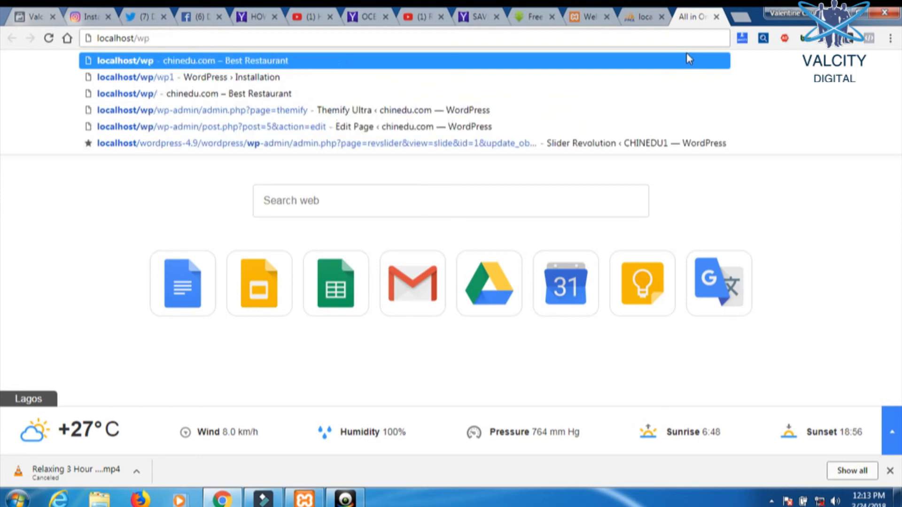
{"action": "key", "text": "Return"}
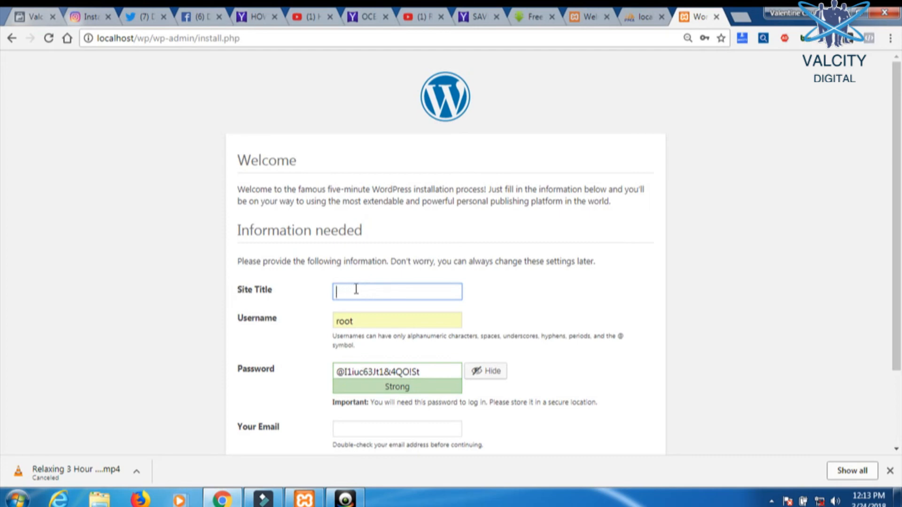
- Fill the install form with site title valcity.com, username root, a password and a saved e-mail, then install
{"action": "type", "text": "valcity"}
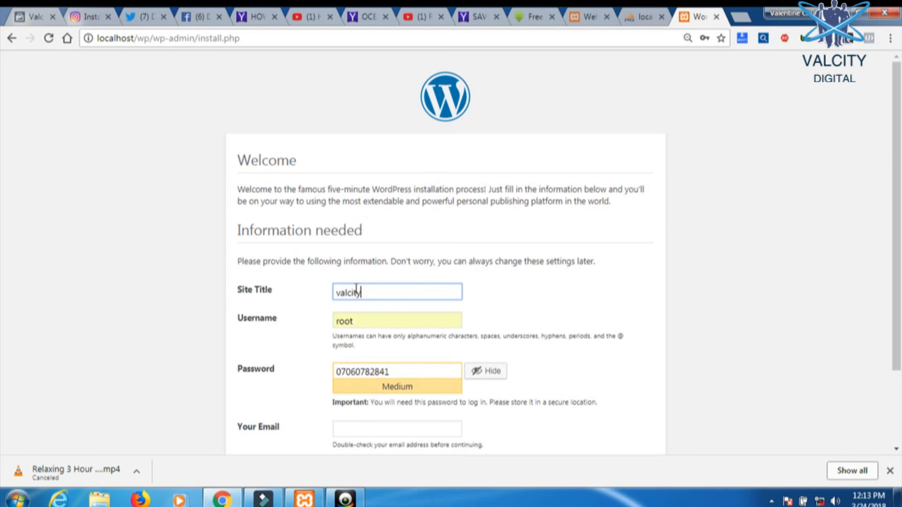
{"action": "type", "text": ".com"}
{"action": "left_click", "coordinate": [402, 373]}
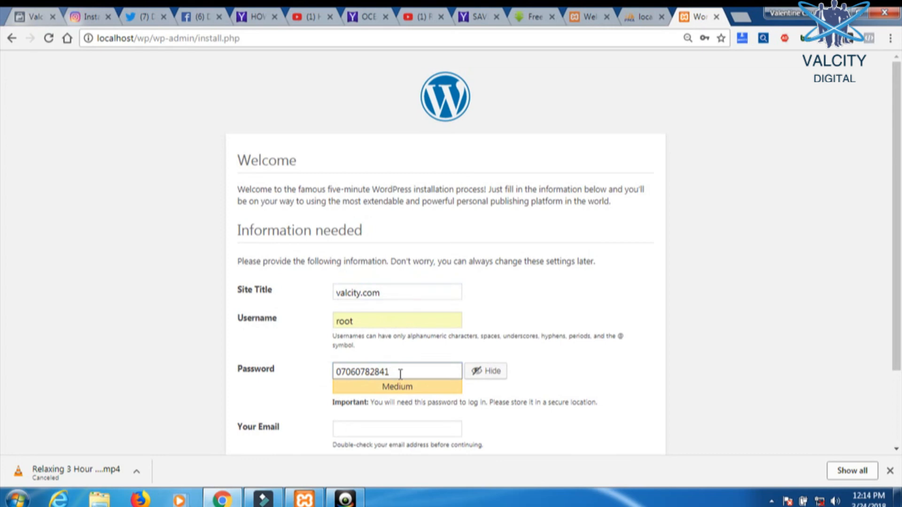
{"action": "left_click", "coordinate": [479, 372]}
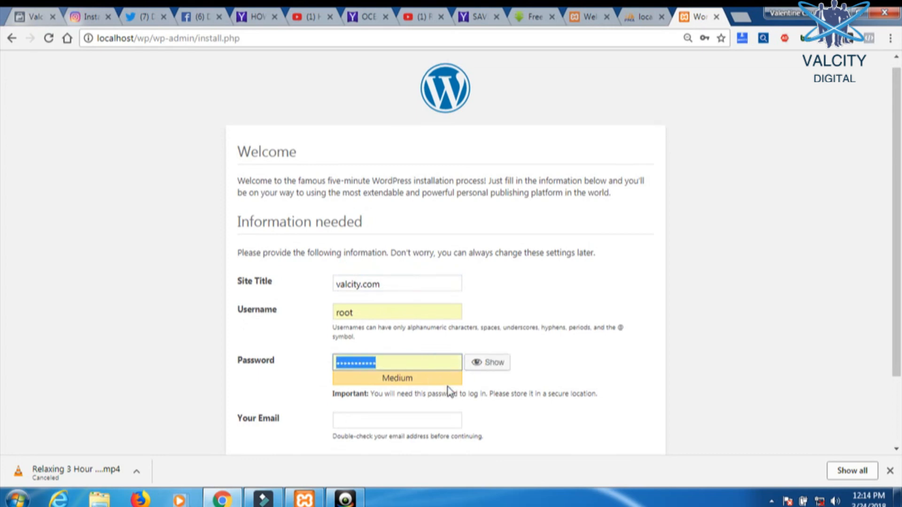
{"action": "scroll", "coordinate": [444, 383], "scroll_direction": "down", "scroll_amount": 3}
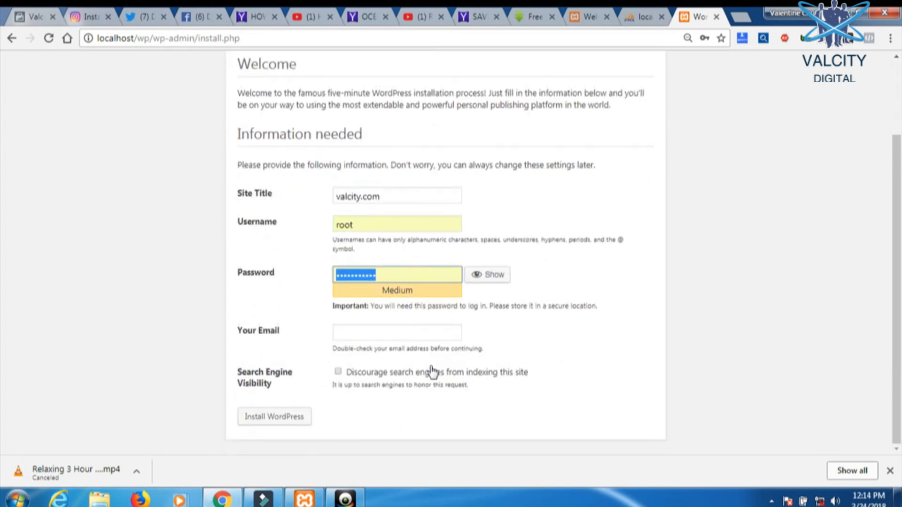
{"action": "left_click", "coordinate": [357, 332]}
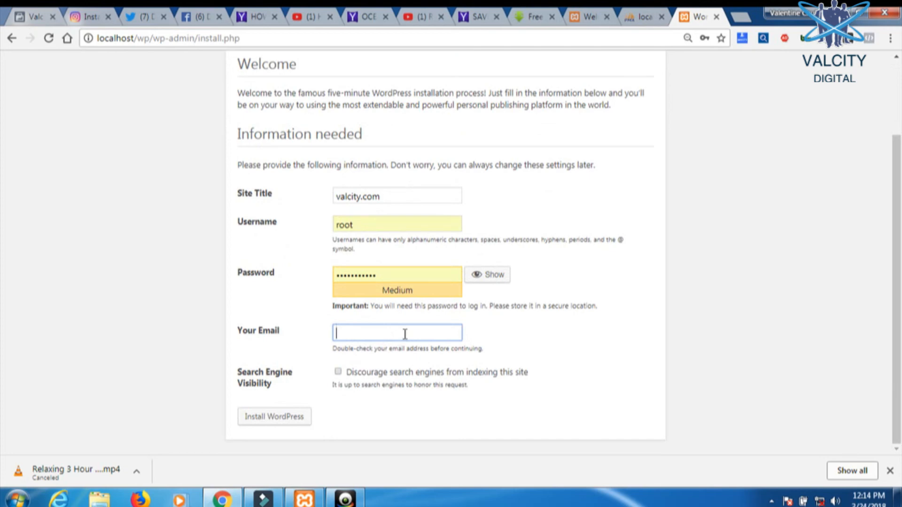
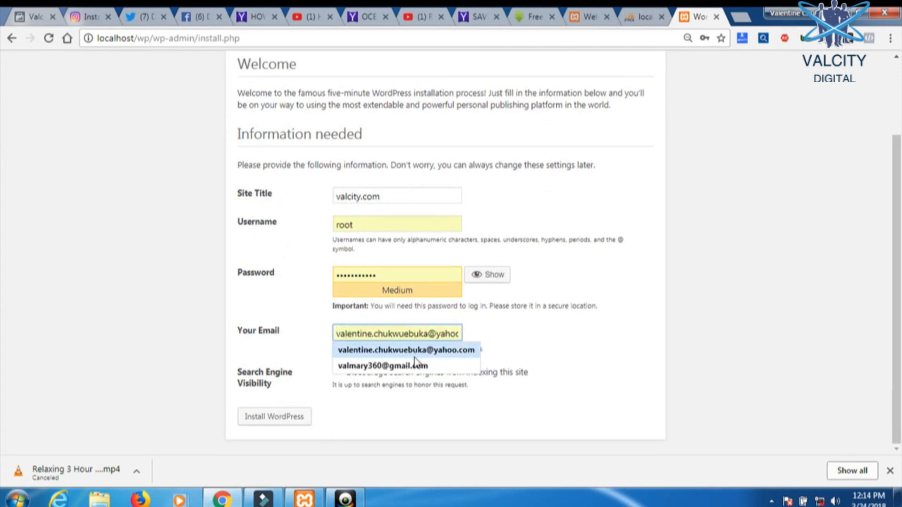
{"action": "left_click", "coordinate": [414, 361]}
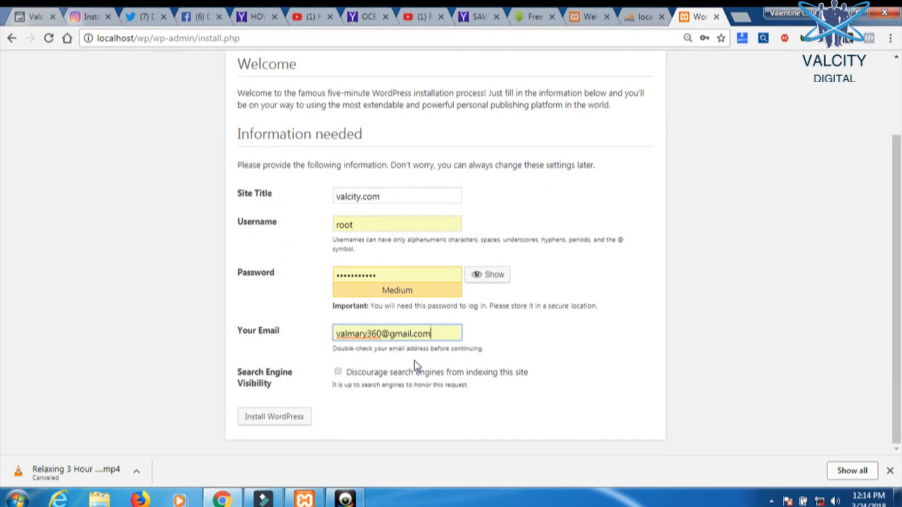
{"action": "left_click", "coordinate": [275, 416]}
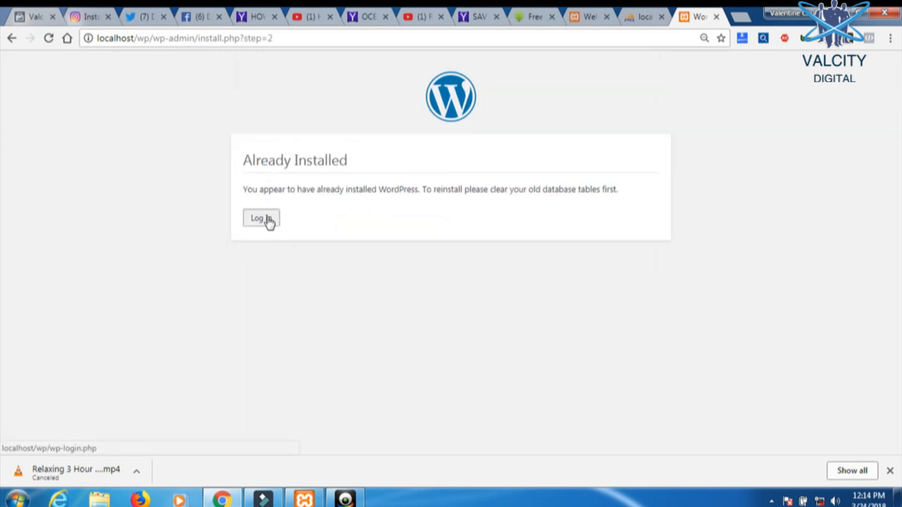
- Log in to WordPress as root with the account password
{"action": "left_click", "coordinate": [267, 220]}
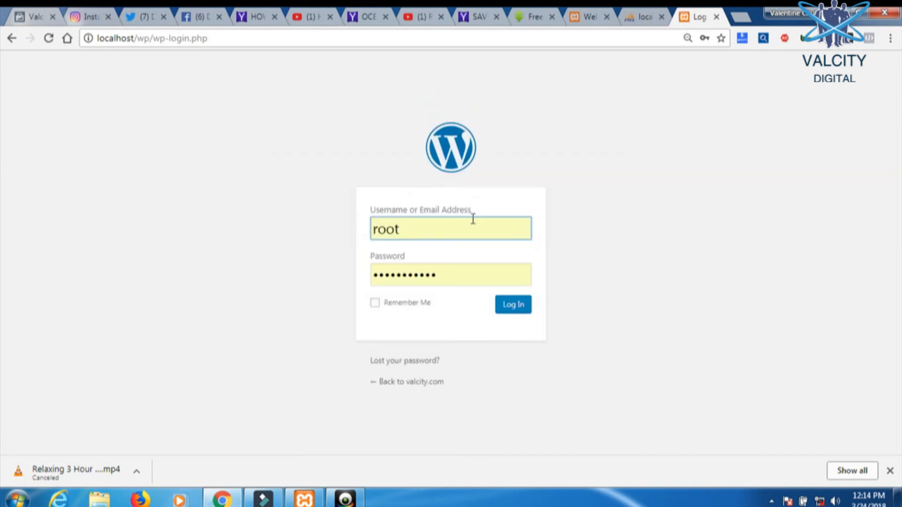
{"action": "left_click", "coordinate": [447, 324]}
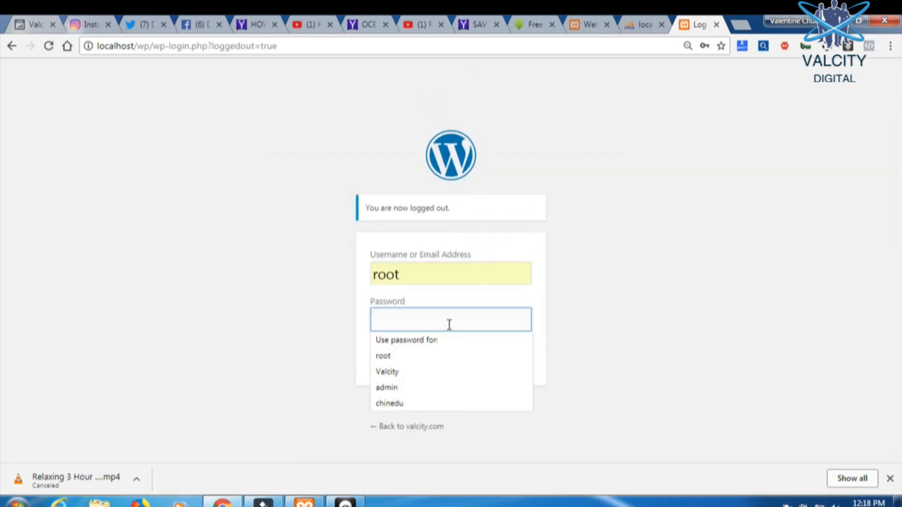
{"action": "type", "text": "ro"}
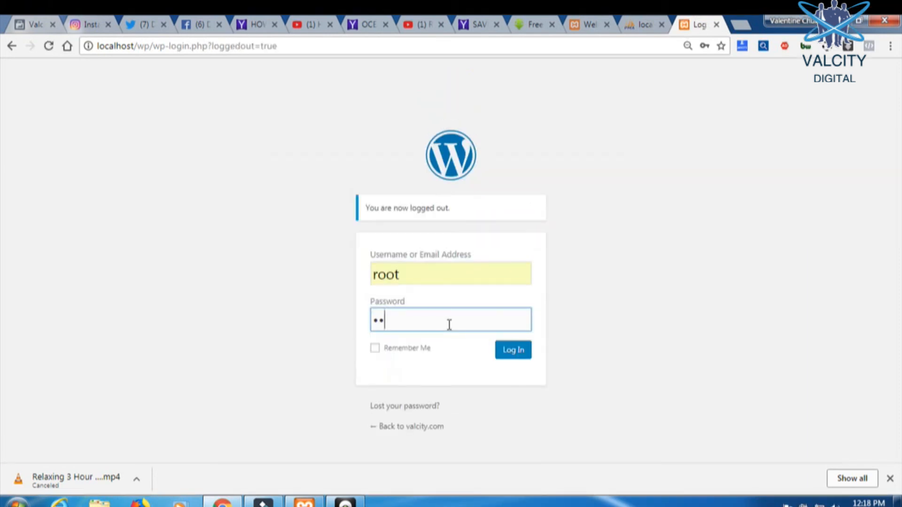
{"action": "type", "text": "•••••••••"}
{"action": "left_click", "coordinate": [520, 350]}
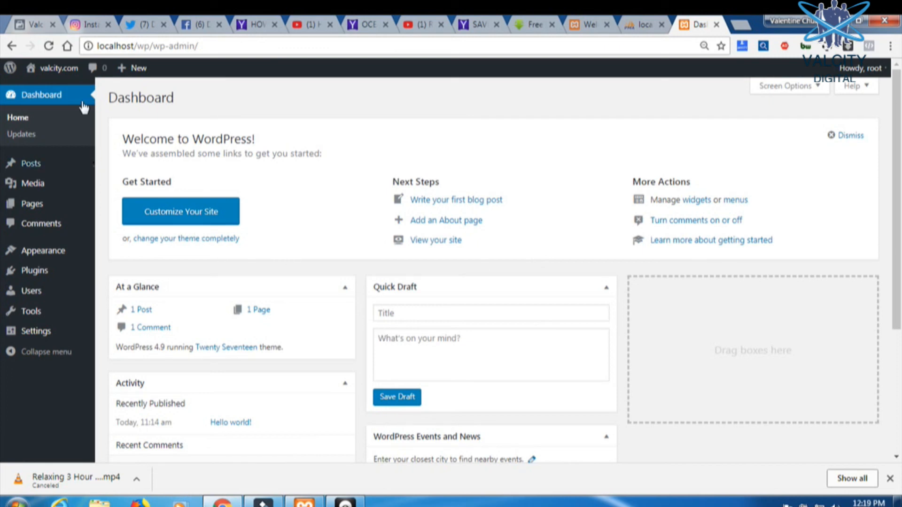
- Visit the valcity.com front page and scroll down to the Hello world! post
{"action": "left_click", "coordinate": [75, 67]}
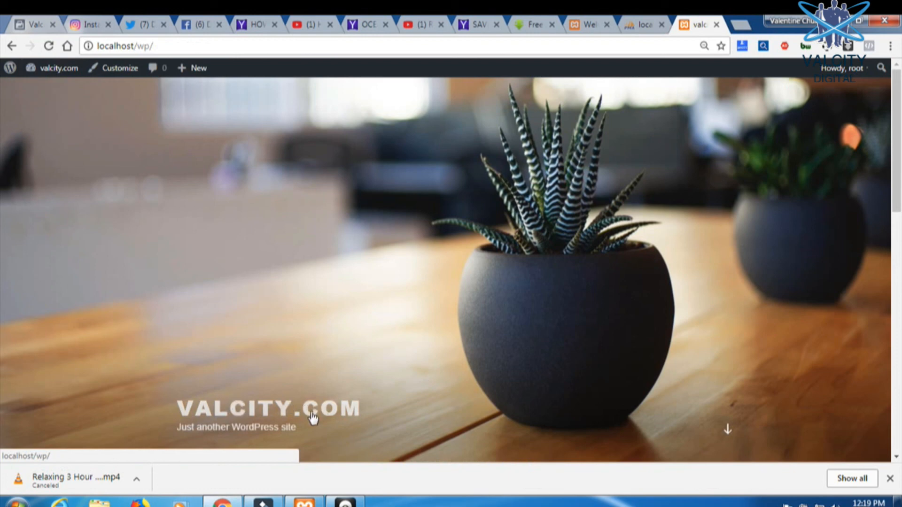
{"action": "left_click", "coordinate": [730, 429]}
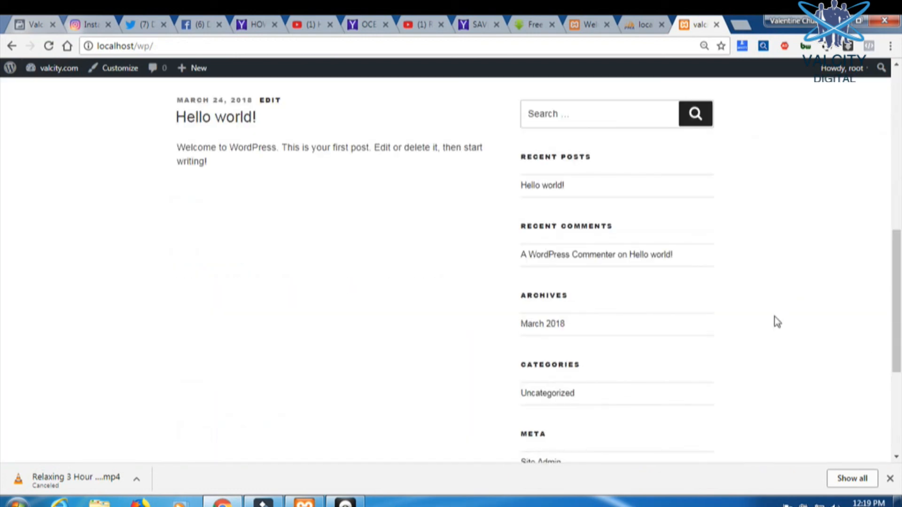
{"action": "scroll", "coordinate": [778, 322], "scroll_direction": "up", "scroll_amount": 9}
{"action": "left_click", "coordinate": [728, 429]}
{"action": "scroll", "coordinate": [590, 391], "scroll_direction": "down", "scroll_amount": 5}
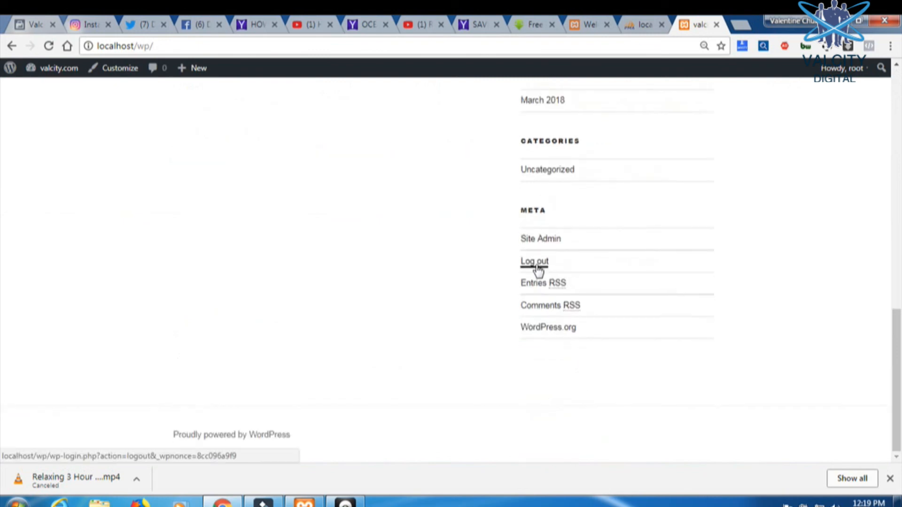
- Log out, log back in, and reopen the valcity.com front page from the dashboard
{"action": "left_click", "coordinate": [538, 270]}
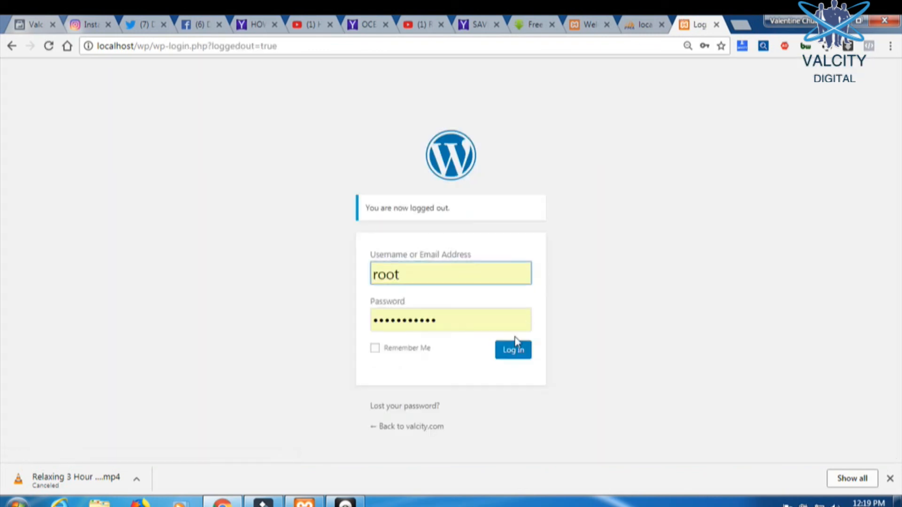
{"action": "left_click", "coordinate": [516, 354]}
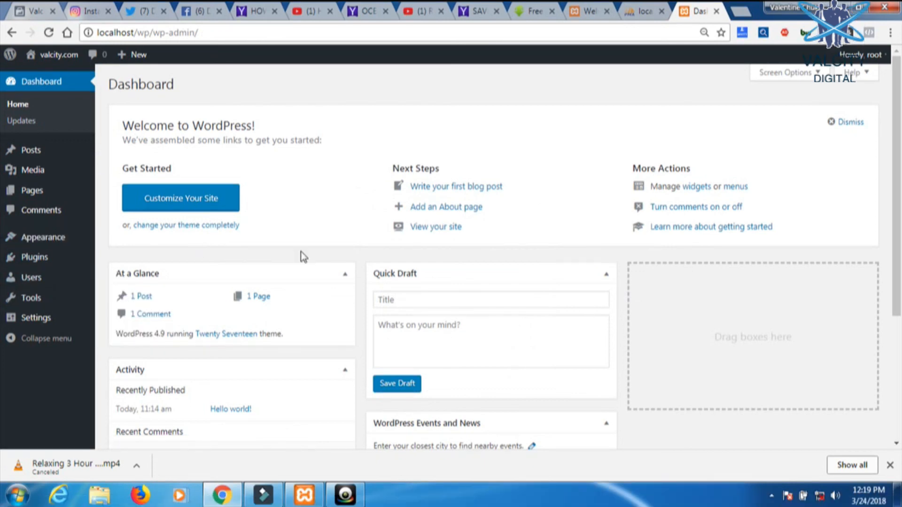
{"action": "left_click", "coordinate": [56, 74]}
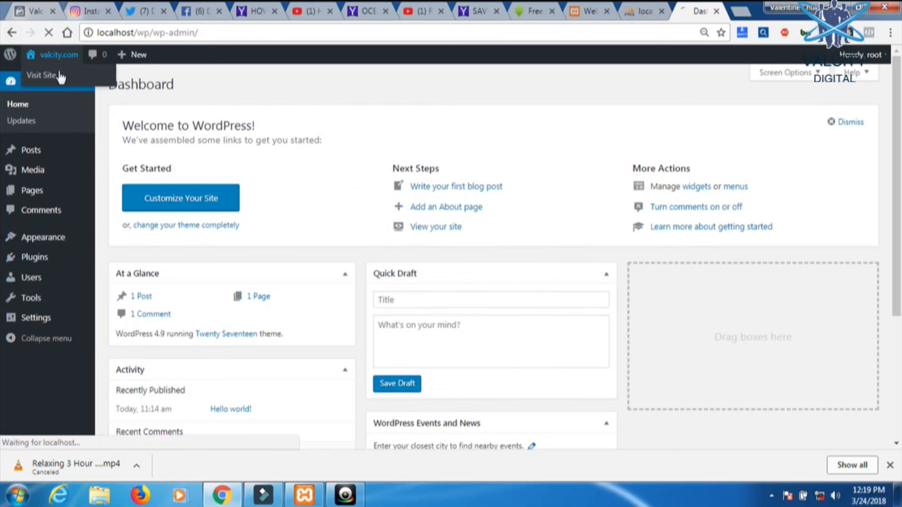
{"action": "scroll", "coordinate": [472, 237], "scroll_direction": "down", "scroll_amount": 8}
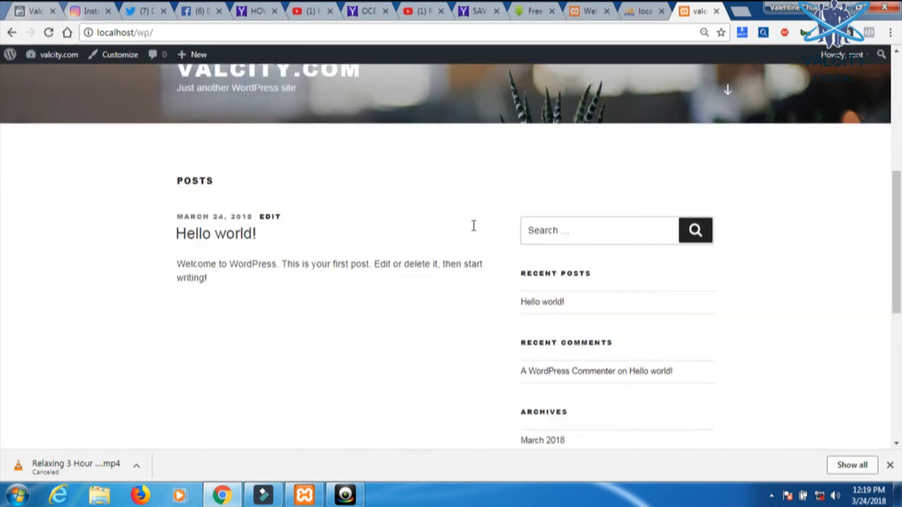
{"action": "scroll", "coordinate": [483, 251], "scroll_direction": "up", "scroll_amount": 8}
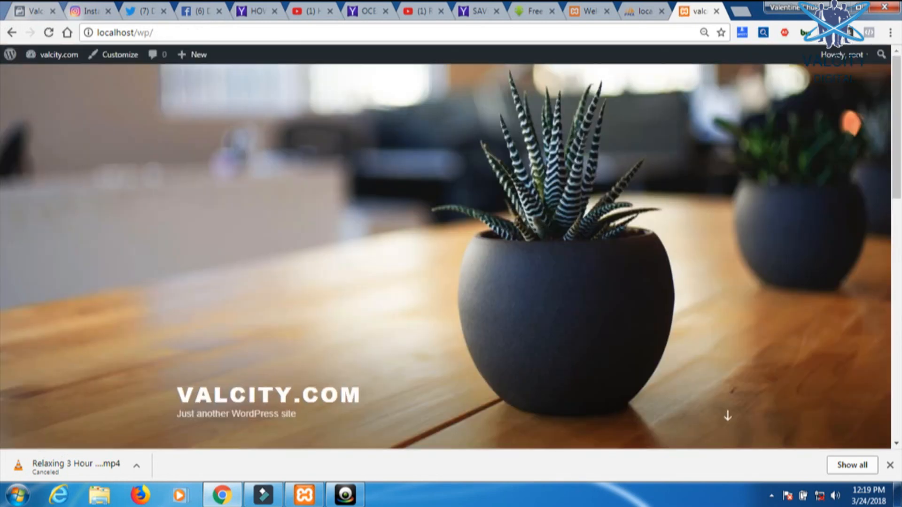